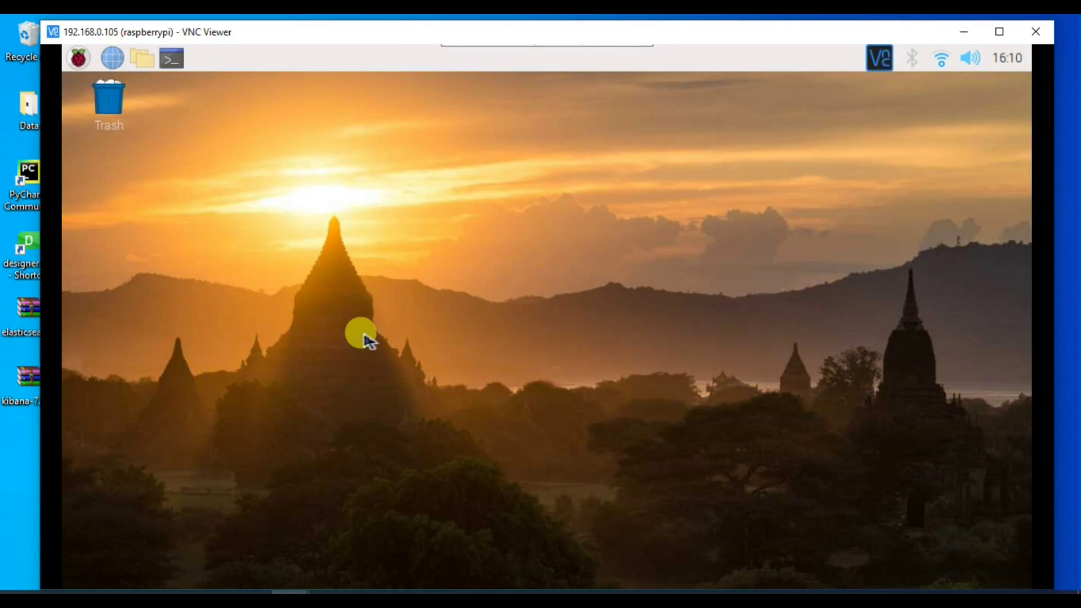
Open /home/pi/EFK/app.py in Thonny, maximized with the Shell pane pushed down
{"action": "left_click", "coordinate": [148, 59]}
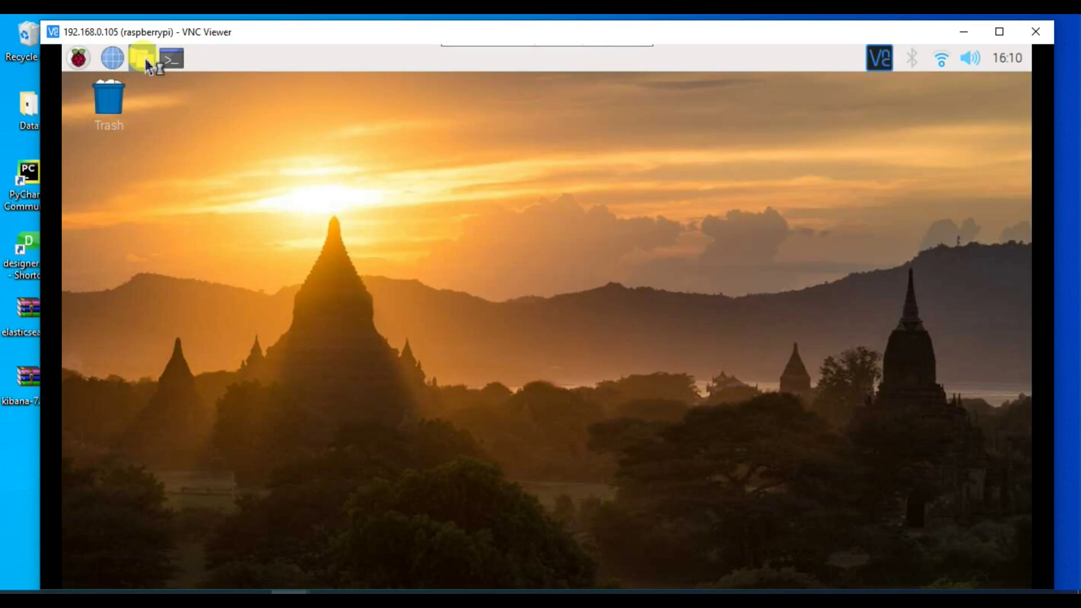
{"action": "double_click", "coordinate": [611, 187]}
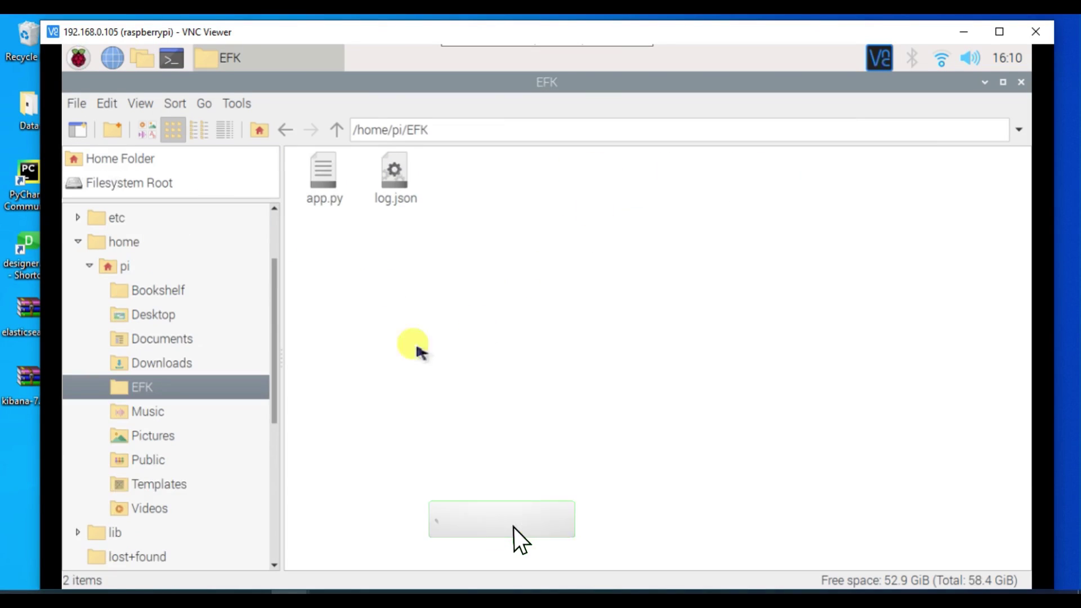
{"action": "left_click", "coordinate": [326, 182]}
{"action": "right_click", "coordinate": [325, 185]}
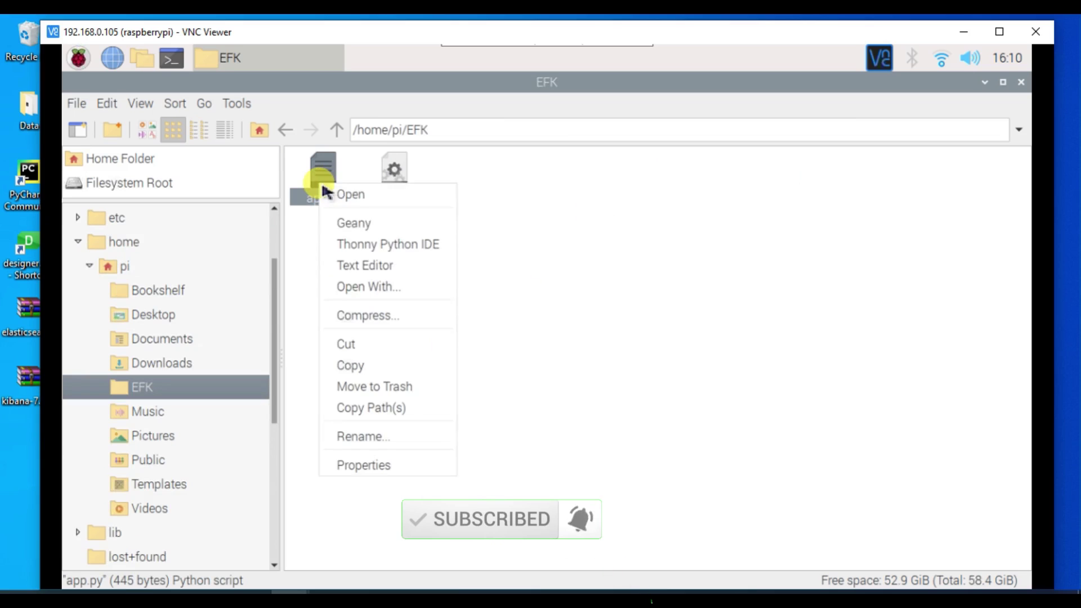
{"action": "left_click", "coordinate": [345, 196]}
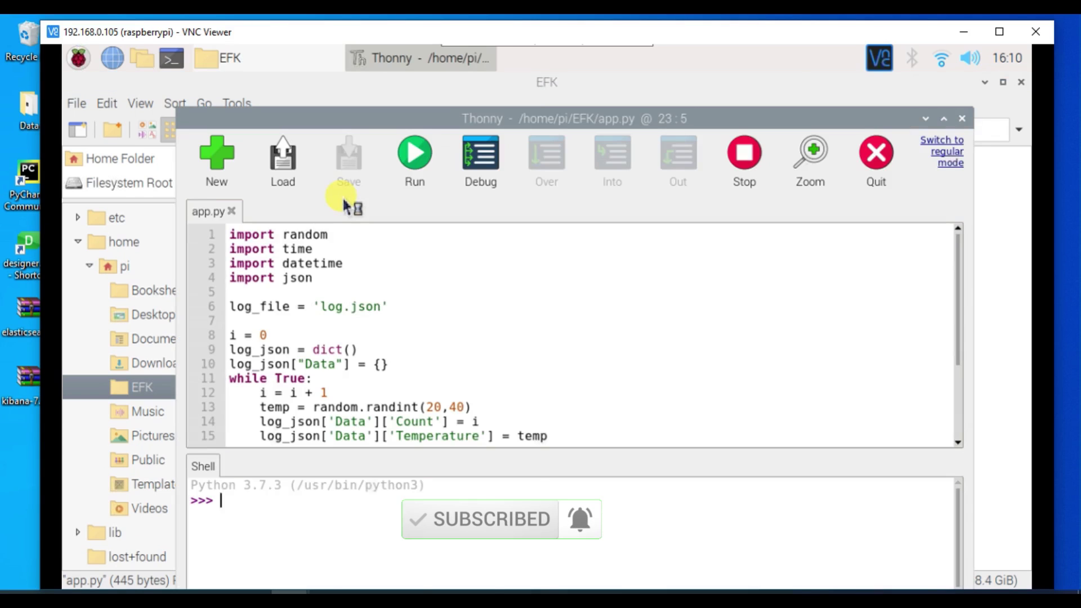
{"action": "left_click", "coordinate": [944, 118]}
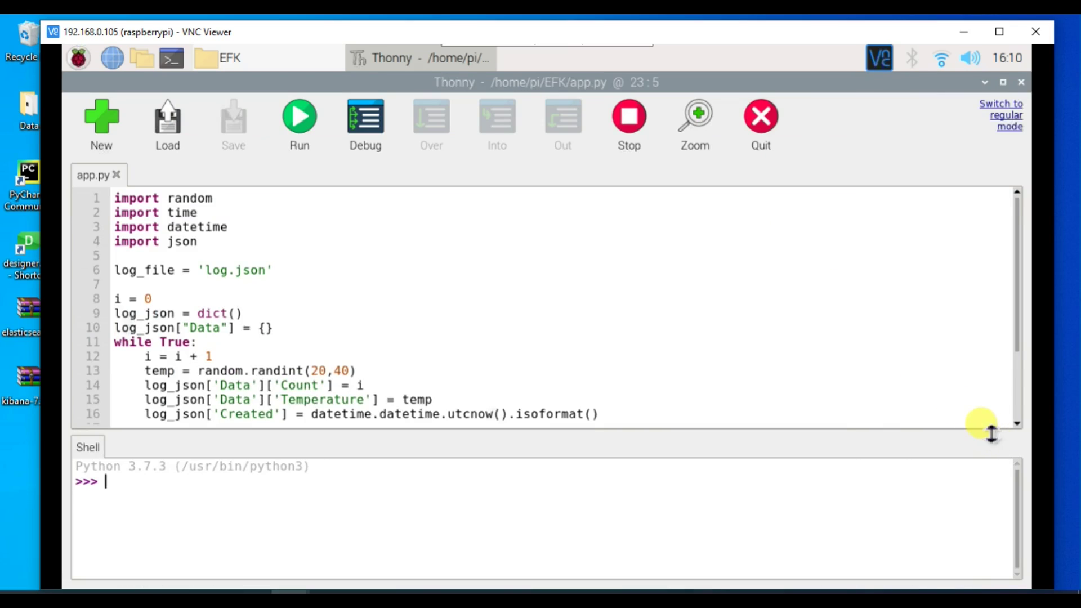
{"action": "left_click_drag", "start_coordinate": [992, 431], "coordinate": [992, 549]}
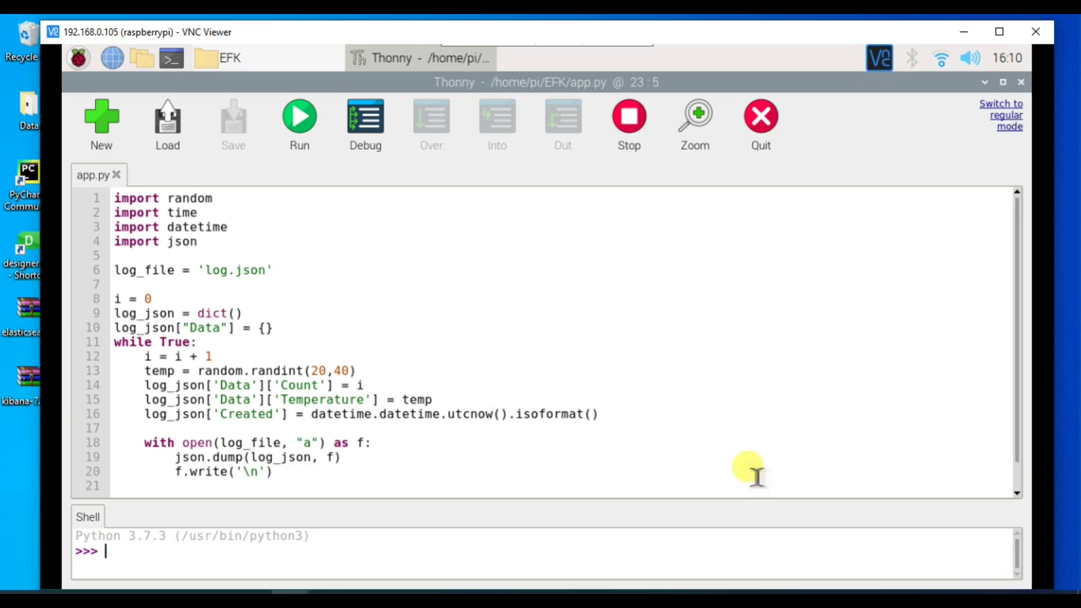
Highlight the four imports, the log.json file name and the log_json setup on lines 9–10
{"action": "left_click_drag", "start_coordinate": [210, 246], "coordinate": [92, 193]}
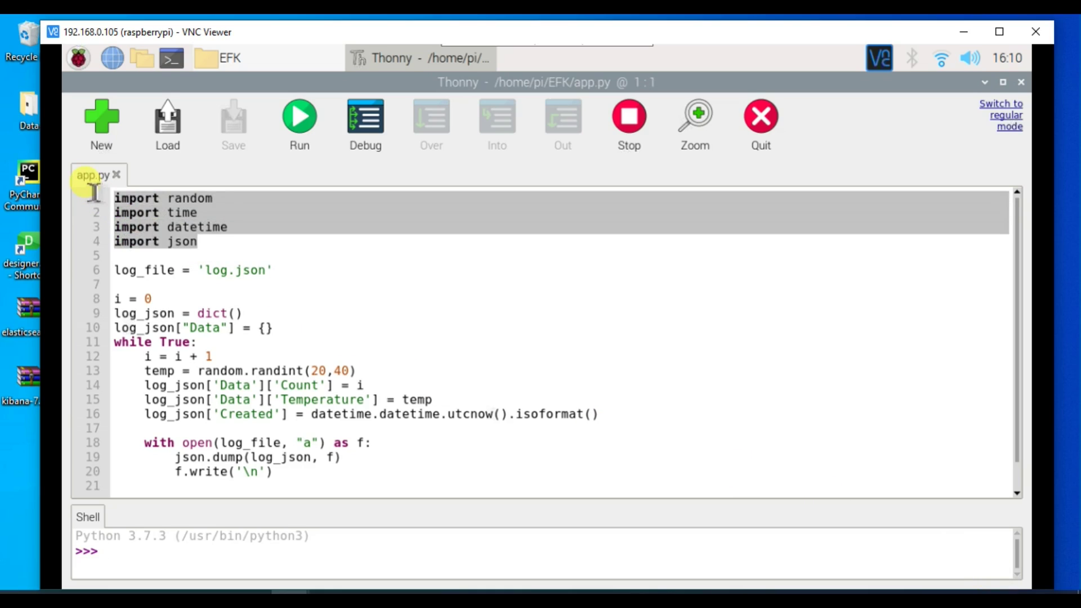
{"action": "left_click", "coordinate": [217, 244]}
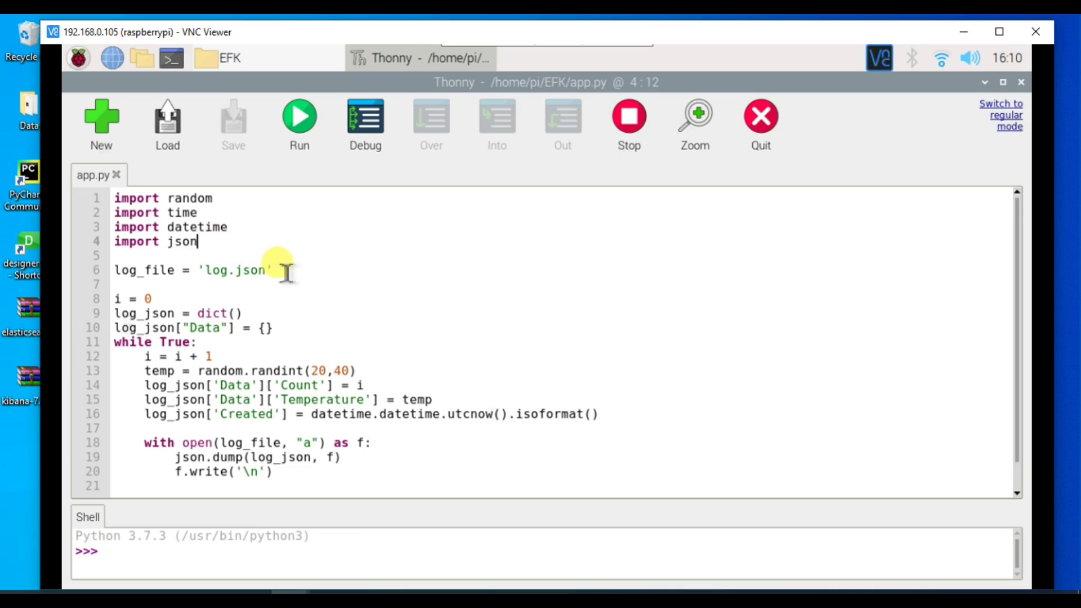
{"action": "left_click_drag", "start_coordinate": [276, 270], "coordinate": [116, 273]}
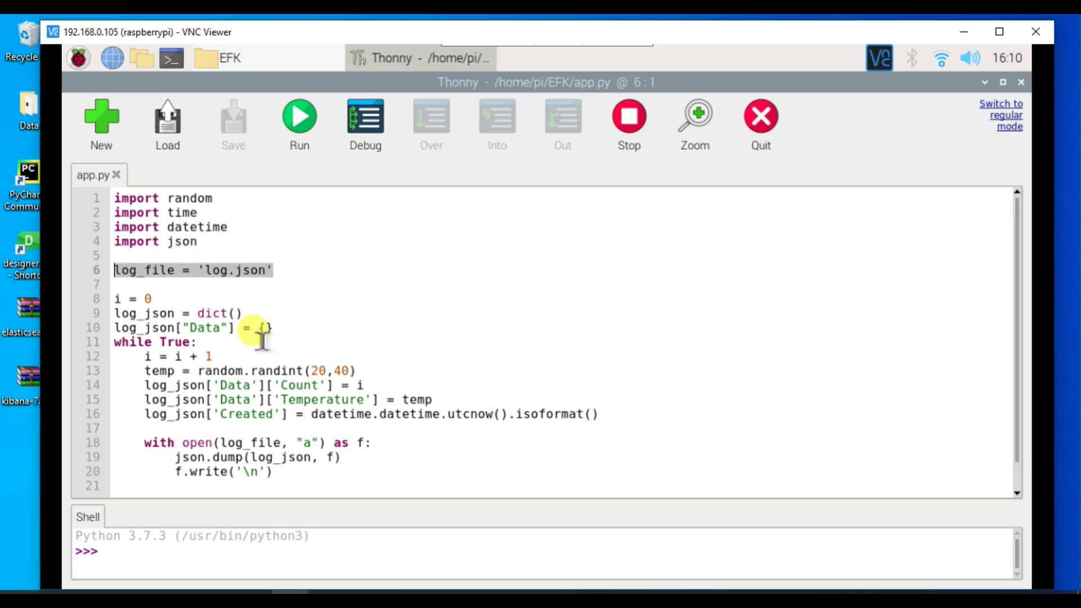
{"action": "left_click_drag", "start_coordinate": [280, 328], "coordinate": [120, 313]}
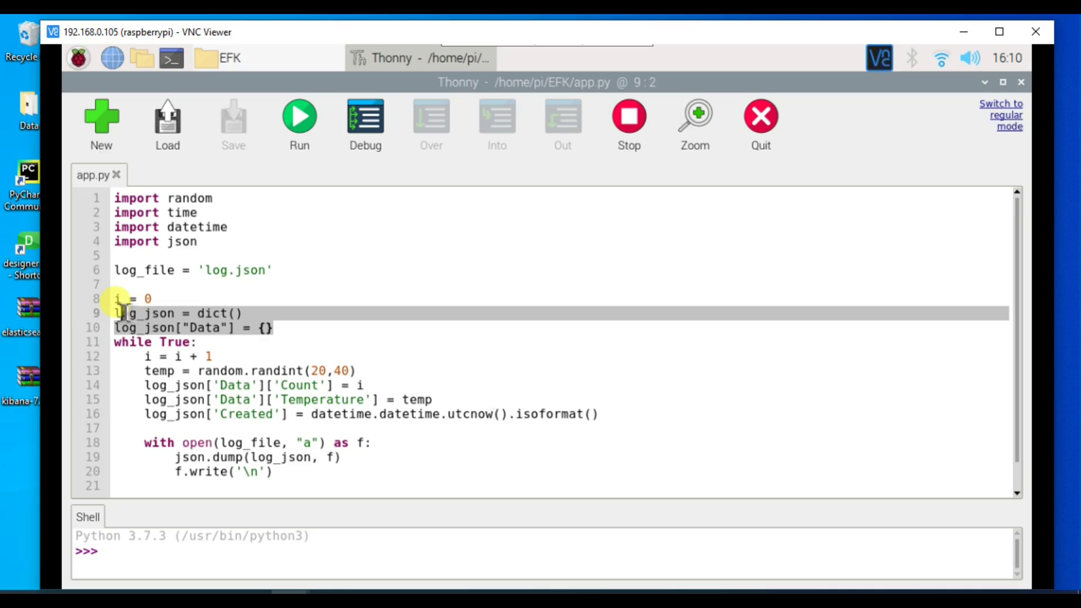
{"action": "left_click", "coordinate": [240, 288]}
Walk through the loop: random.randint(20,40) temperature, then the Count and Temperature assignments
{"action": "scroll", "coordinate": [427, 302], "scroll_direction": "down", "scroll_amount": 1}
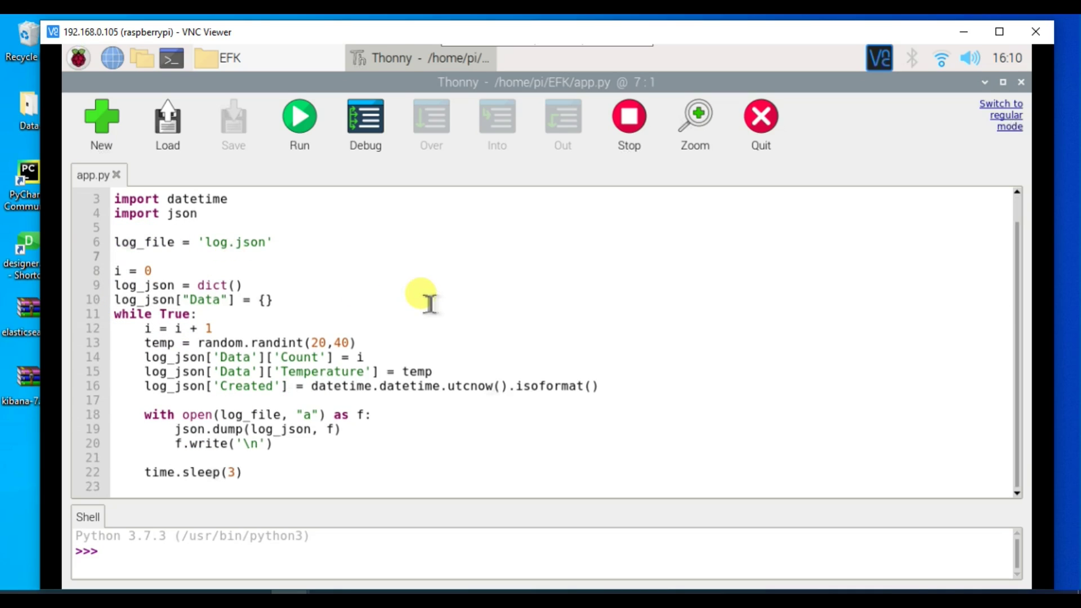
{"action": "left_click", "coordinate": [206, 350]}
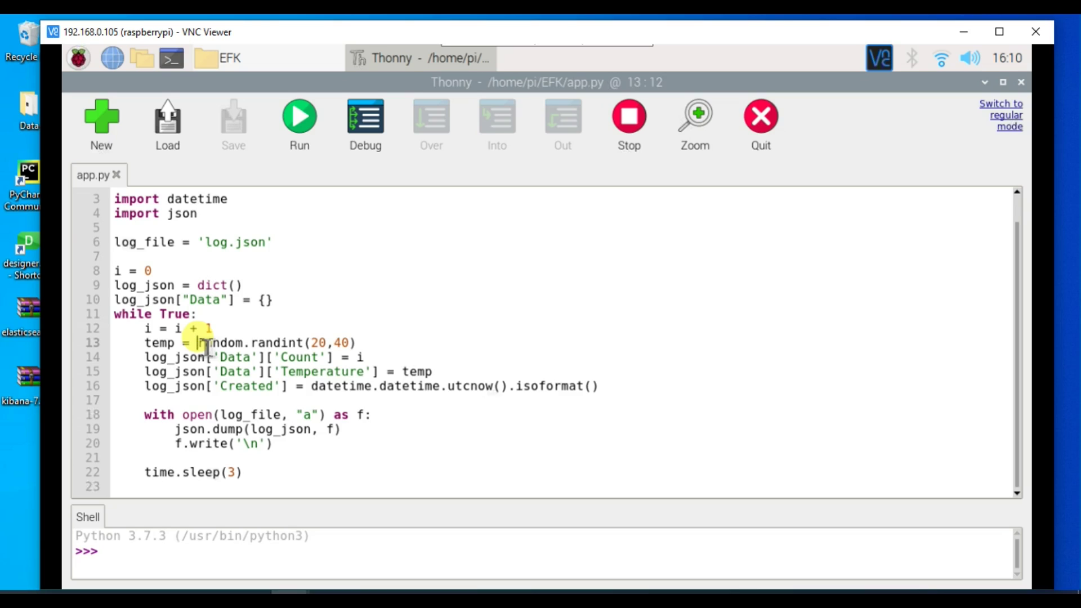
{"action": "left_click_drag", "start_coordinate": [364, 344], "coordinate": [206, 350]}
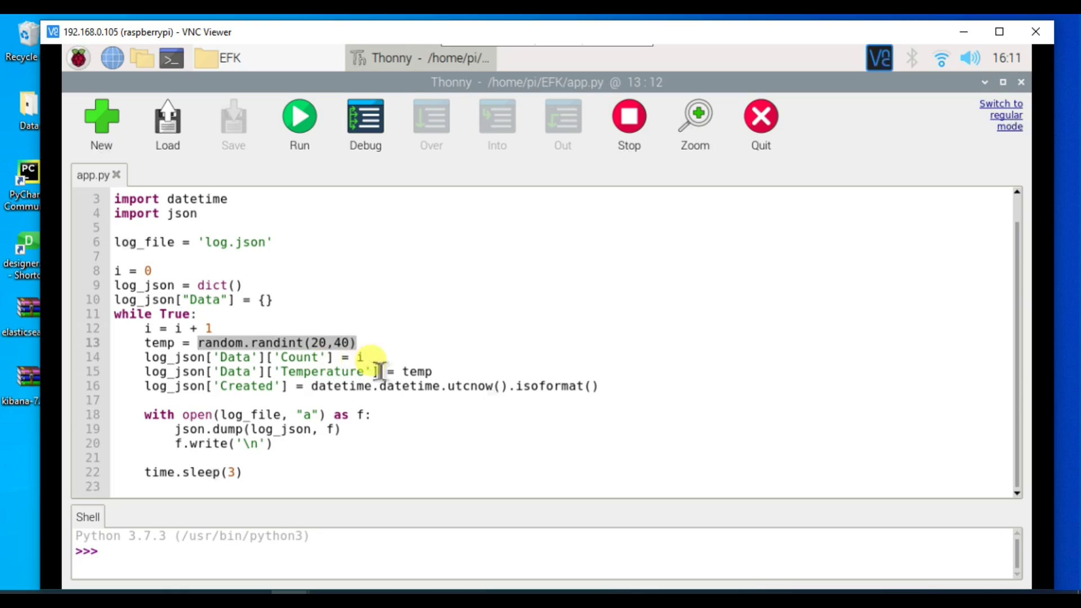
{"action": "left_click_drag", "start_coordinate": [384, 359], "coordinate": [257, 360]}
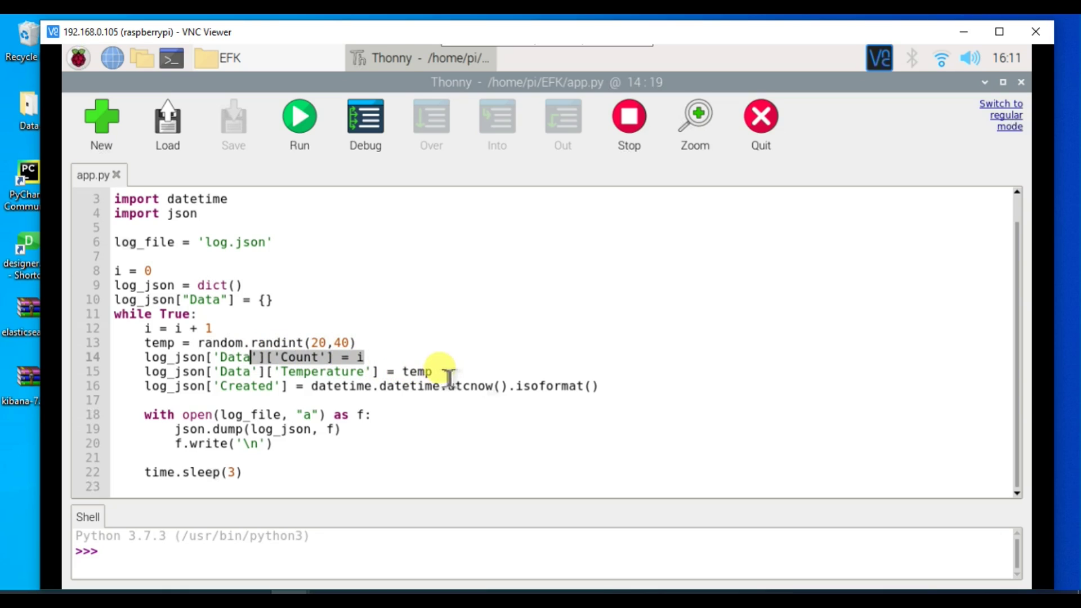
{"action": "left_click_drag", "start_coordinate": [433, 371], "coordinate": [216, 379]}
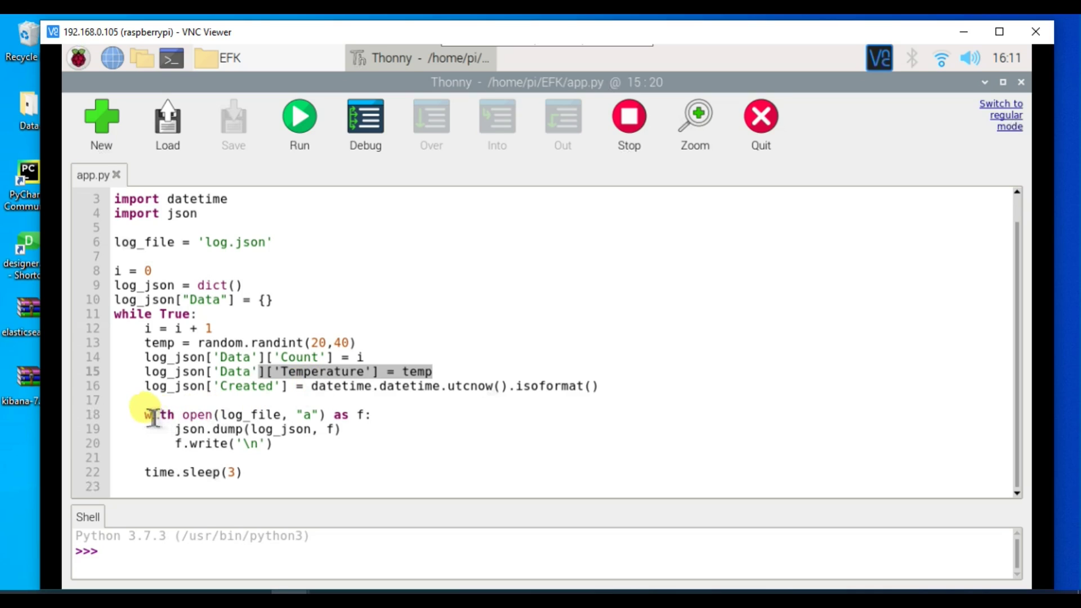
Highlight the block writing each entry to log.json, then close Thonny
{"action": "left_click_drag", "start_coordinate": [145, 415], "coordinate": [295, 441]}
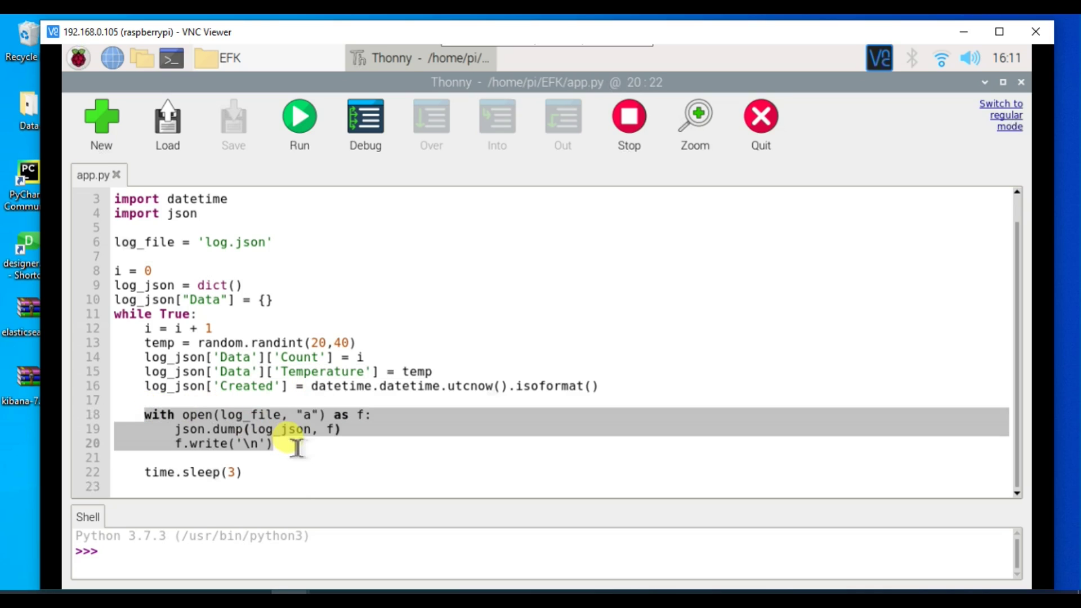
{"action": "left_click", "coordinate": [272, 419]}
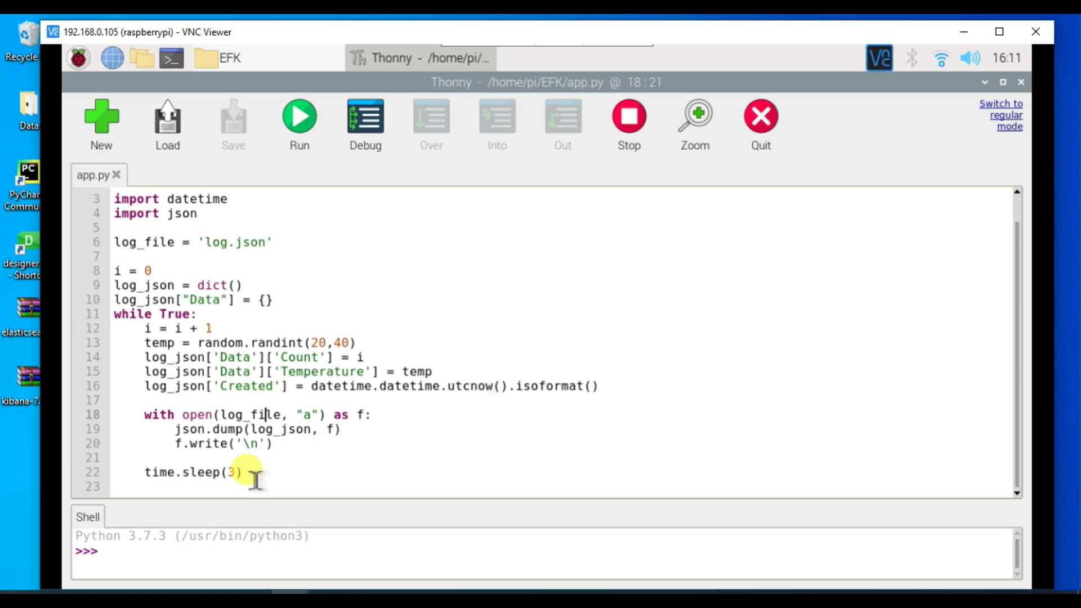
{"action": "left_click", "coordinate": [1022, 83]}
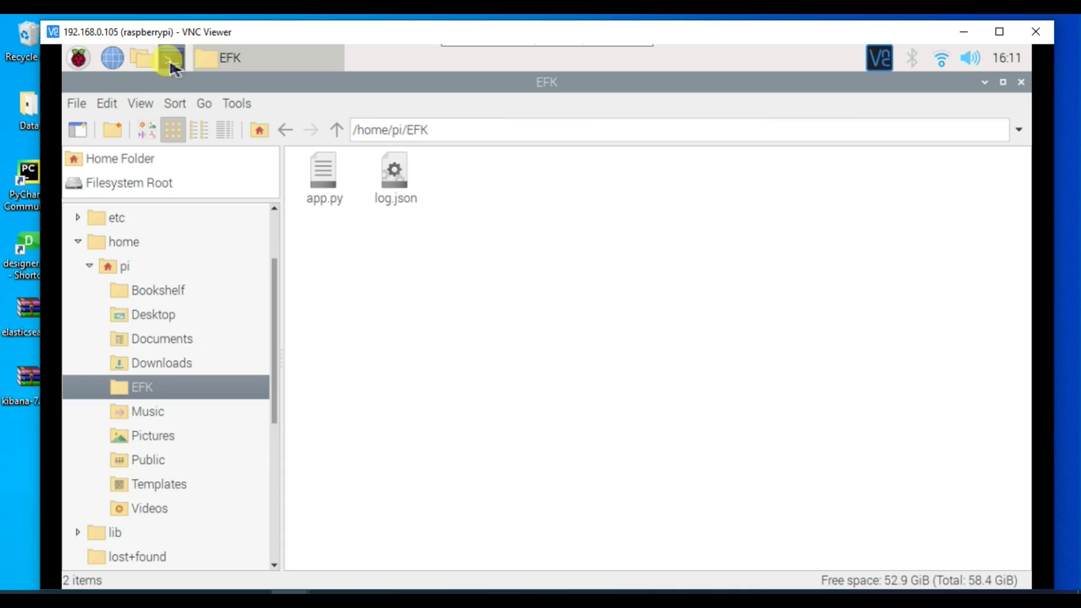
In a terminal, change into EFK/ and run python3 app.py
{"action": "left_click", "coordinate": [171, 61]}
{"action": "type", "text": "cd eF"}
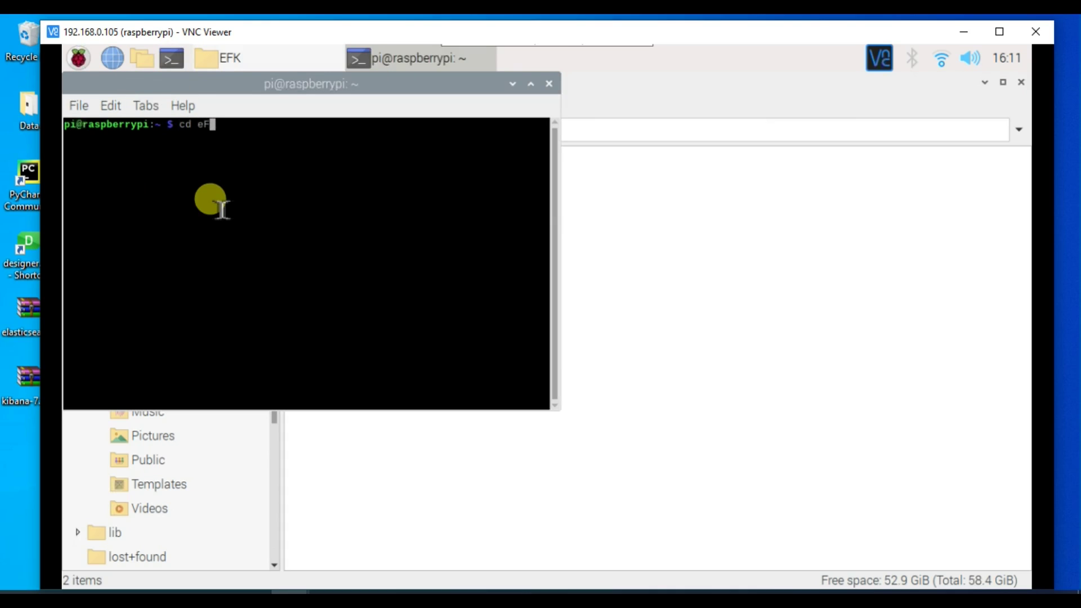
{"action": "key", "text": "BackSpace"}
{"action": "type", "text": "EF"}
{"action": "key", "text": "Tab"}
{"action": "key", "text": "Return"}
{"action": "type", "text": "python"}
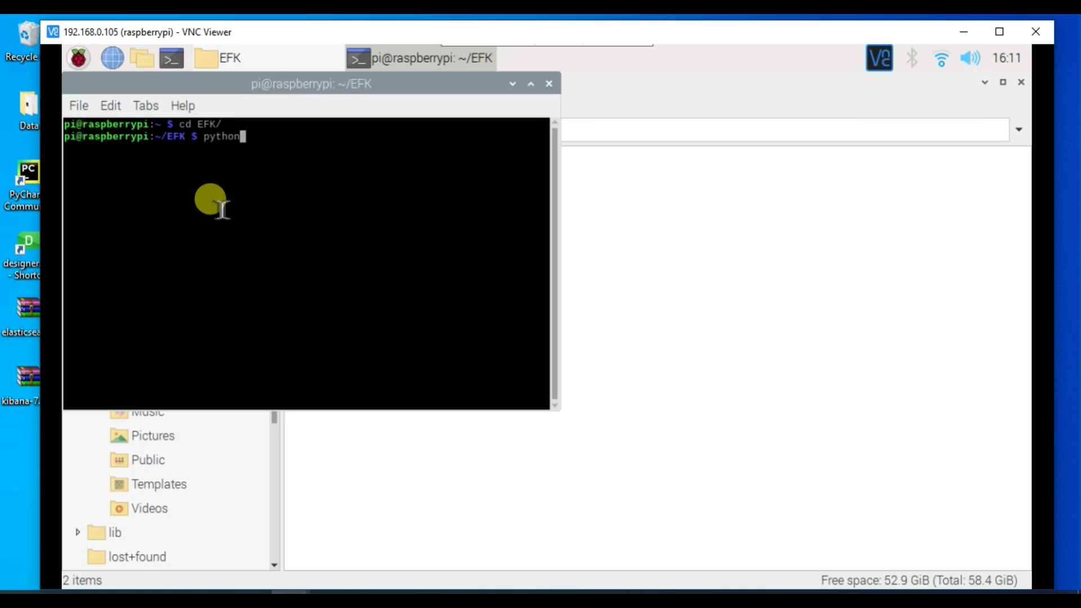
{"action": "type", "text": "3 app.py"}
{"action": "key", "text": "Return"}
In a second, repositioned and widened terminal, run tail -f log.json inside EFK/
{"action": "left_click", "coordinate": [172, 58]}
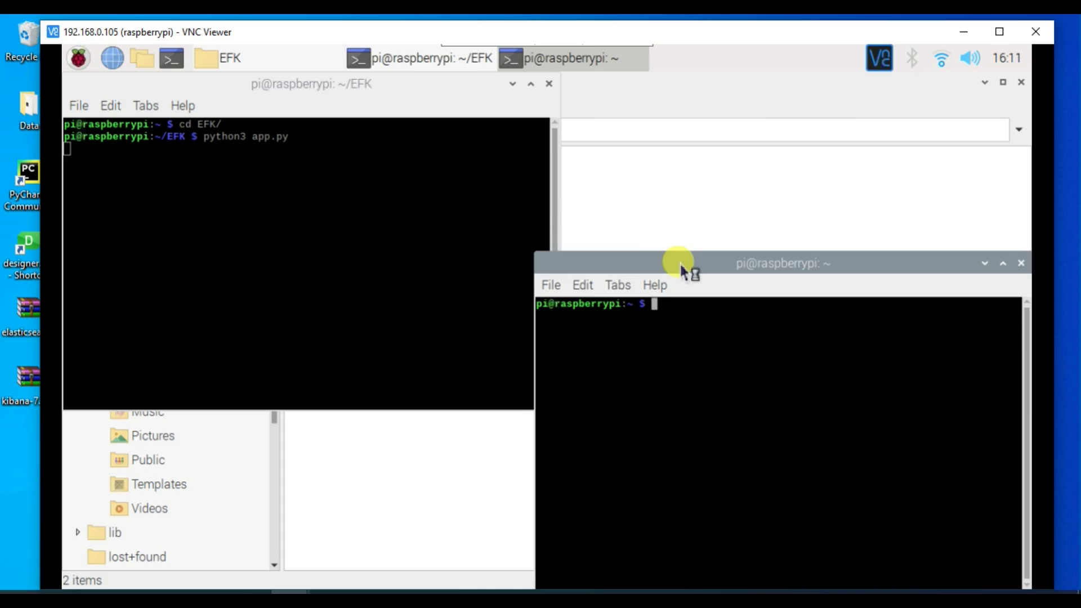
{"action": "left_click_drag", "start_coordinate": [680, 265], "coordinate": [479, 152]}
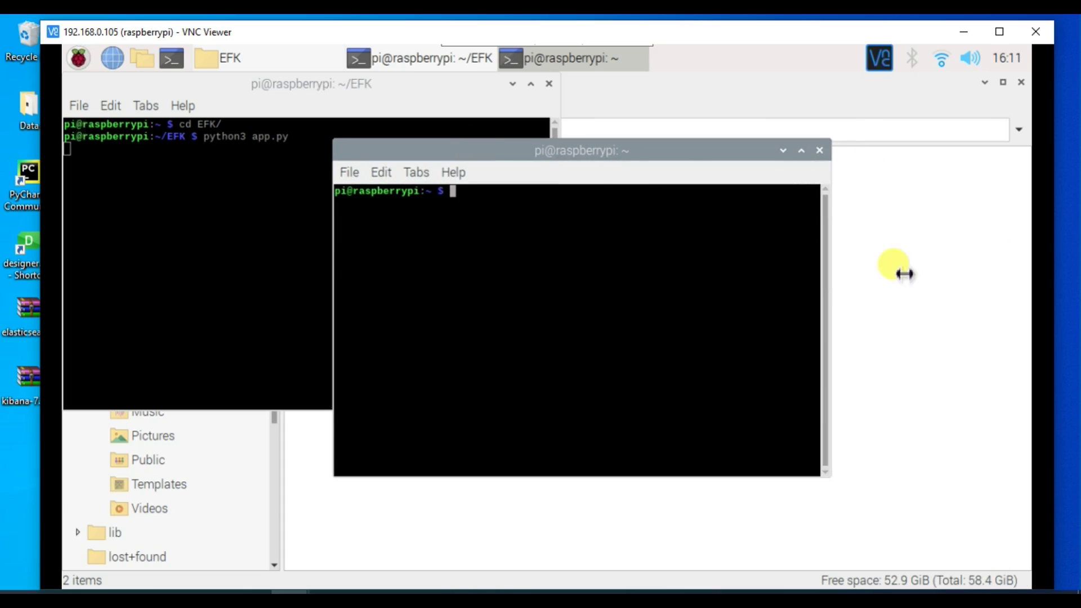
{"action": "left_click_drag", "start_coordinate": [905, 275], "coordinate": [1008, 271]}
{"action": "type", "text": "cd E"}
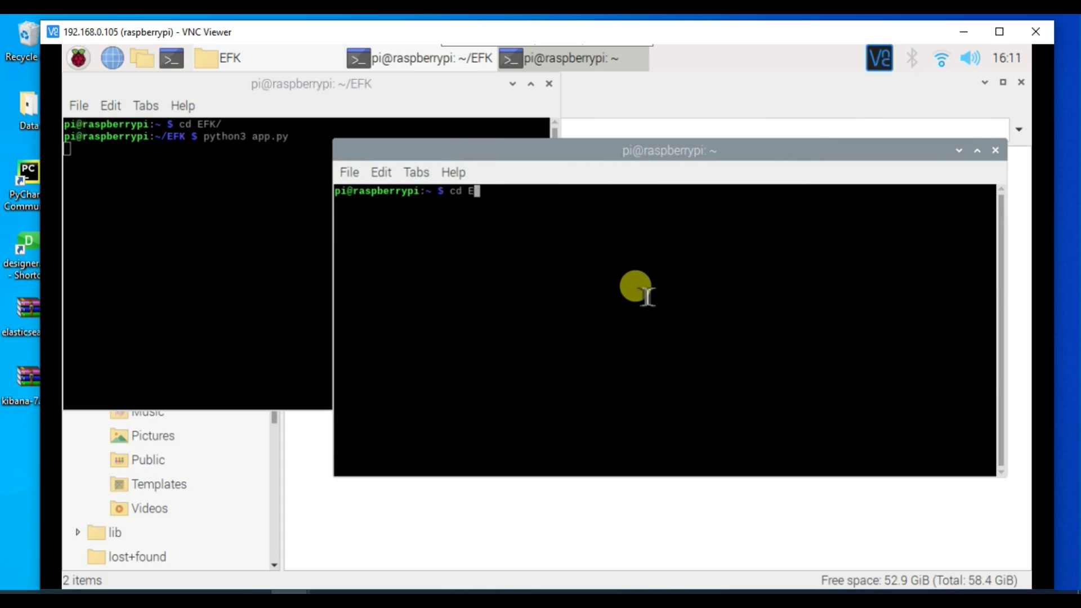
{"action": "type", "text": "FK/"}
{"action": "key", "text": "Return"}
{"action": "type", "text": "tail -f log.json"}
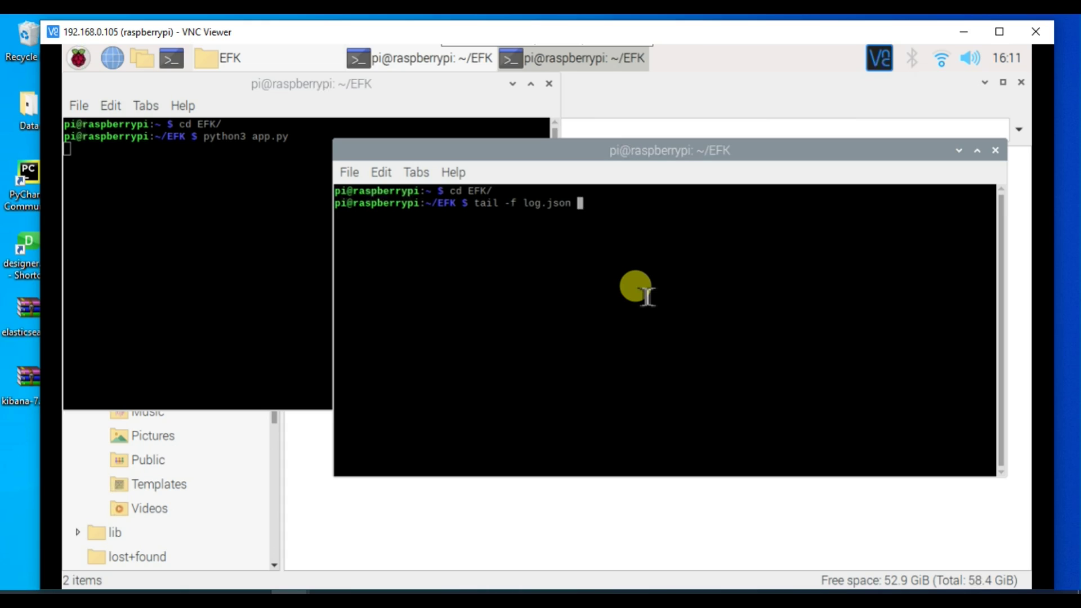
{"action": "key", "text": "Return"}
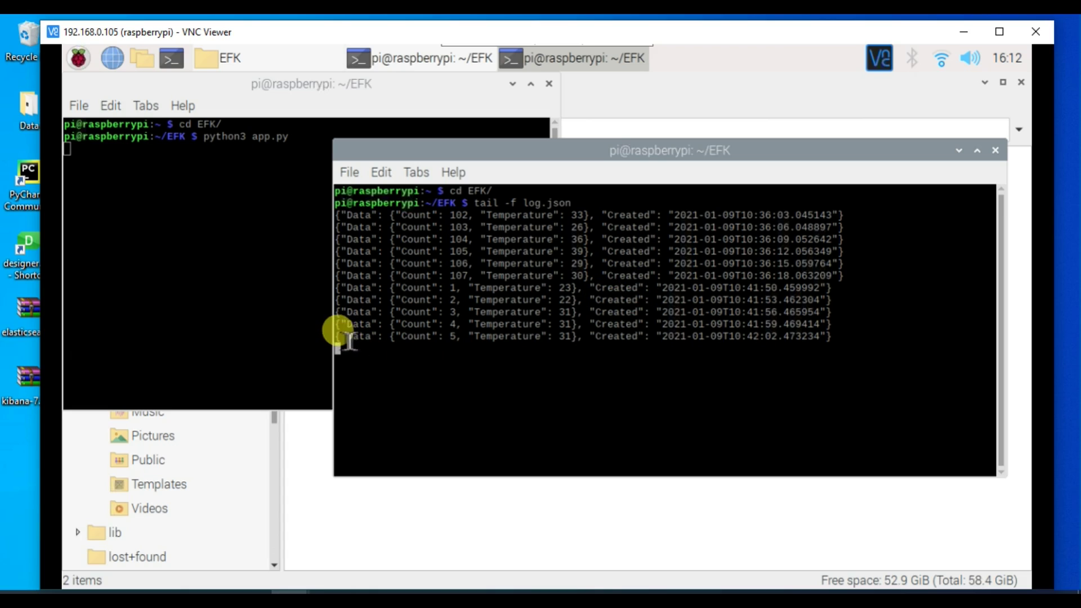
Highlight log entries as Count climbs to 14, then stop tail -f with Ctrl+C
{"action": "left_click_drag", "start_coordinate": [348, 338], "coordinate": [839, 340]}
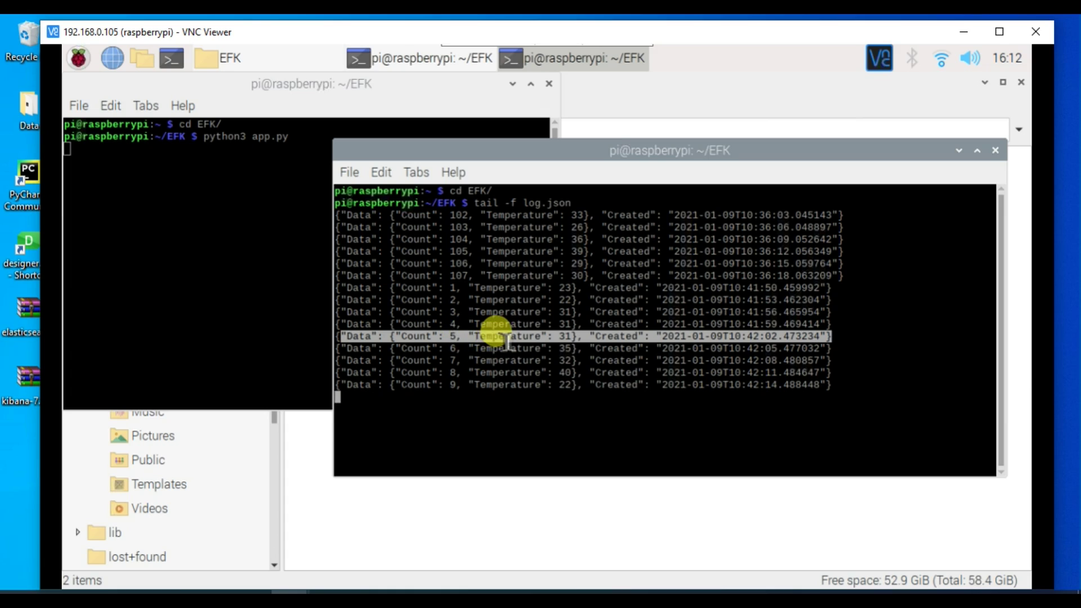
{"action": "left_click", "coordinate": [550, 333]}
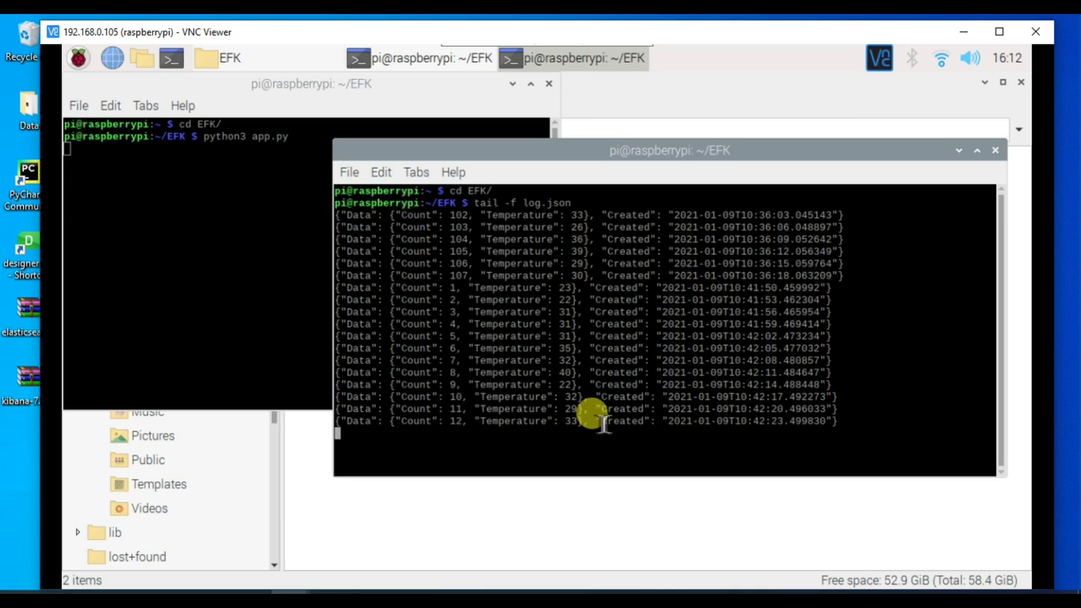
{"action": "left_click_drag", "start_coordinate": [594, 421], "coordinate": [841, 422]}
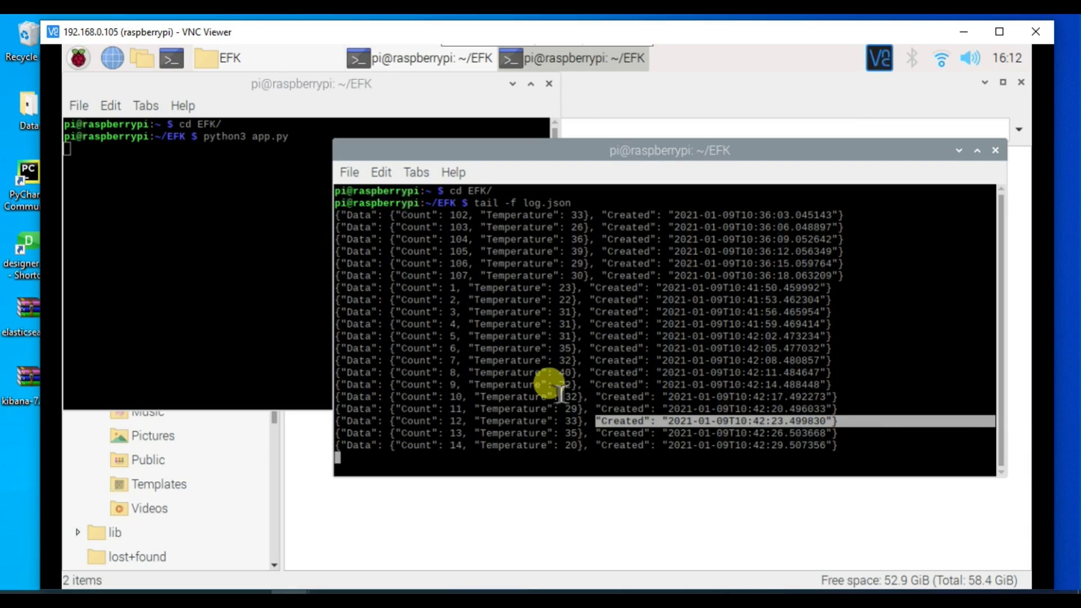
{"action": "key", "text": "ctrl+c"}
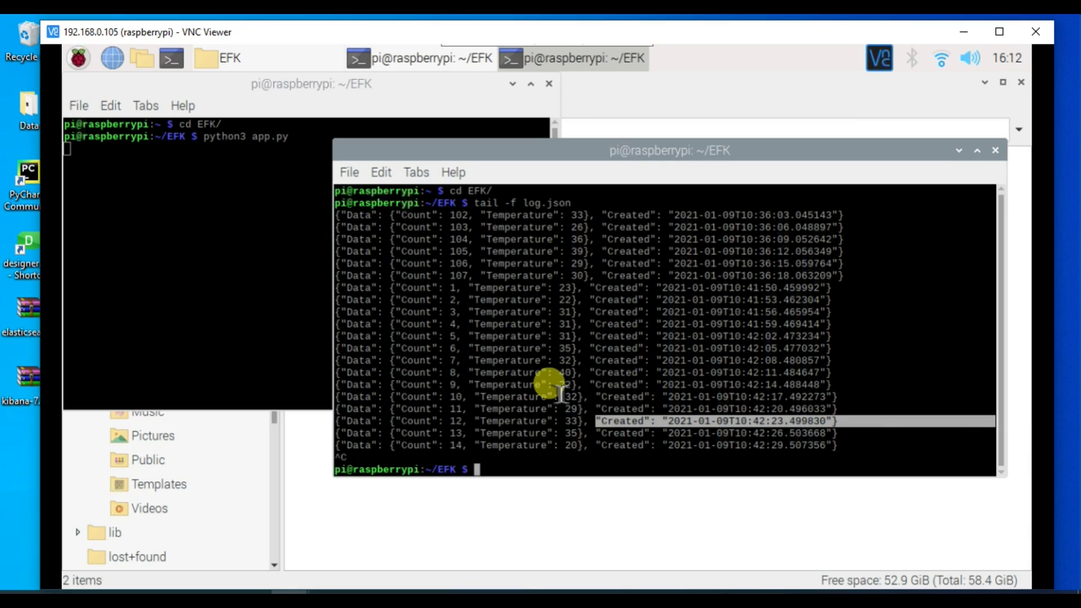
Stop the app.py logger and close both terminal windows
{"action": "left_click", "coordinate": [996, 150]}
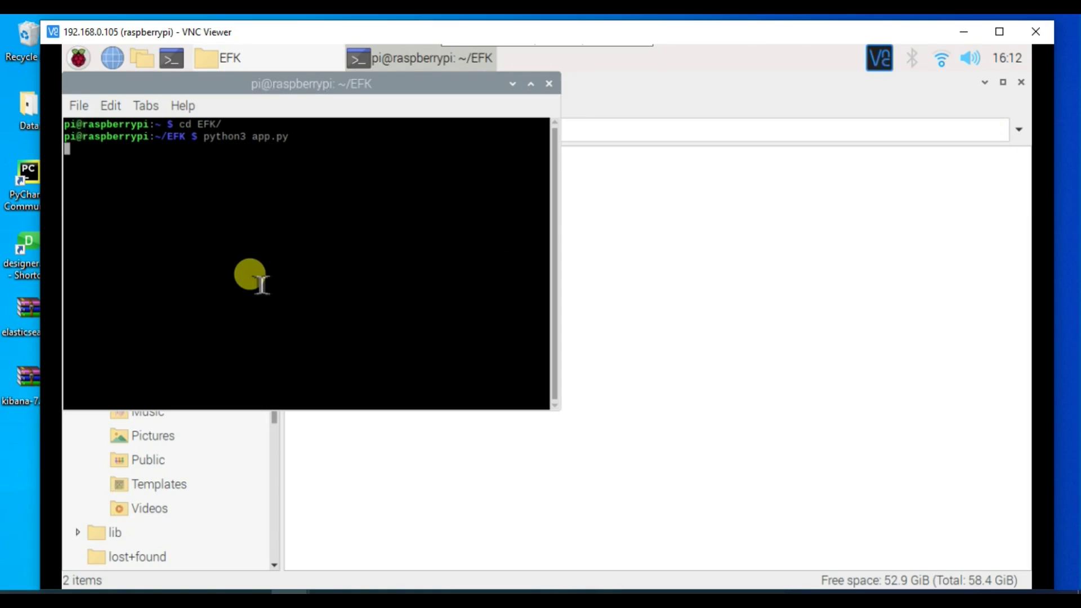
{"action": "key", "text": "ctrl+c"}
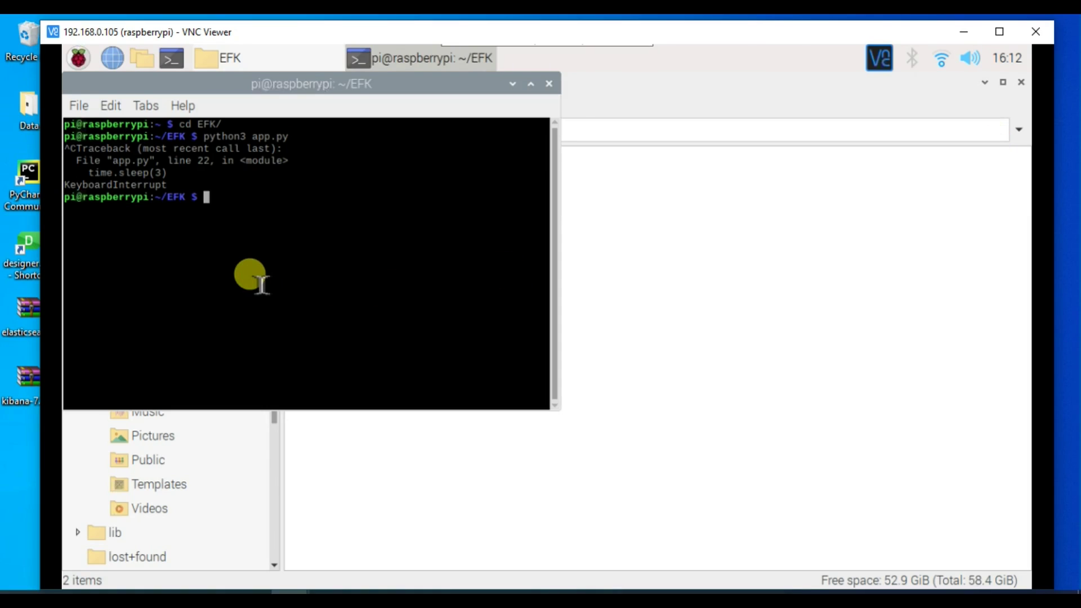
{"action": "left_click", "coordinate": [549, 85]}
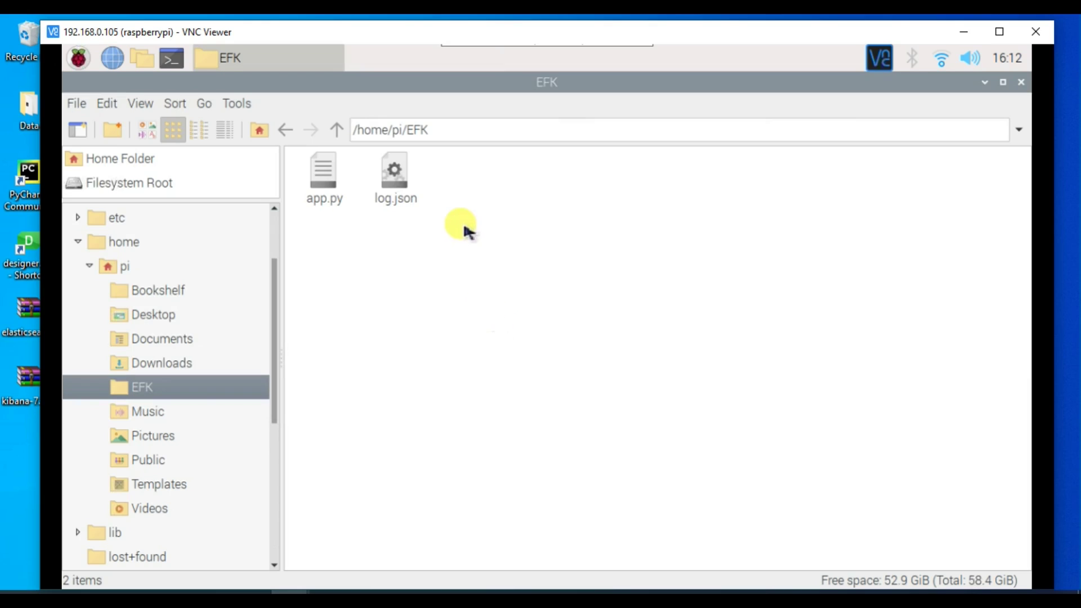
Create an empty fluentd.conf in the EFK folder and open it in the text editor
{"action": "right_click", "coordinate": [390, 246]}
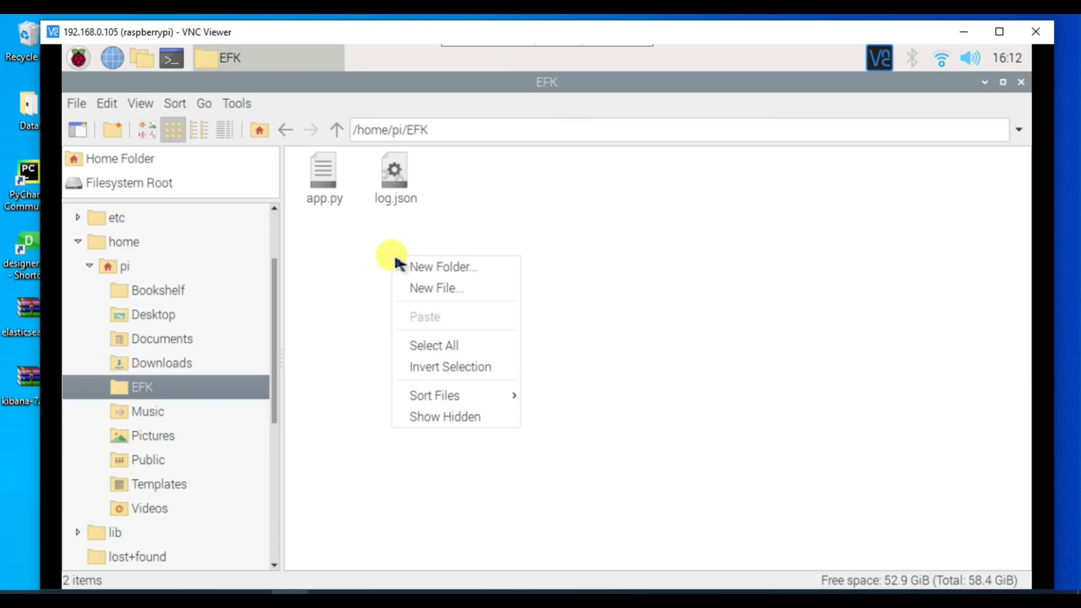
{"action": "left_click", "coordinate": [434, 290]}
{"action": "type", "text": "fluen"}
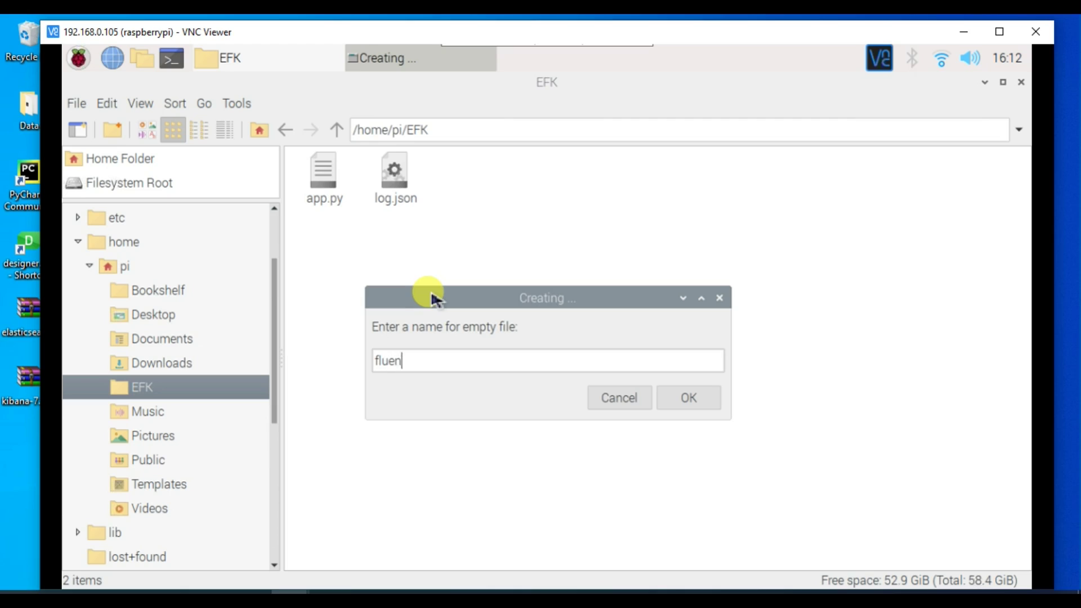
{"action": "type", "text": "td.conf"}
{"action": "key", "text": "Return"}
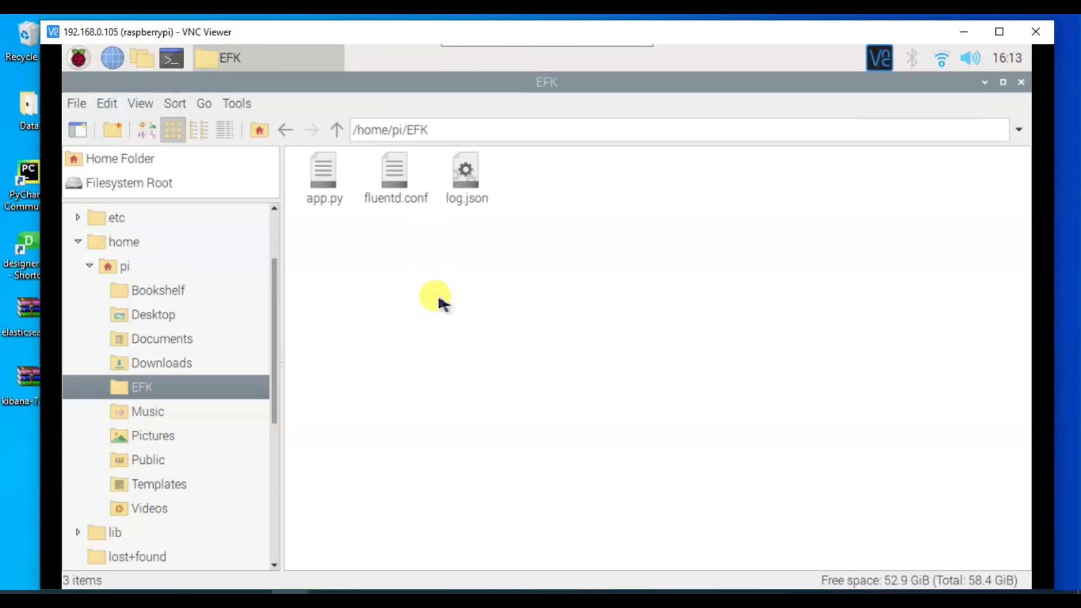
{"action": "left_click", "coordinate": [405, 191]}
{"action": "right_click", "coordinate": [406, 192]}
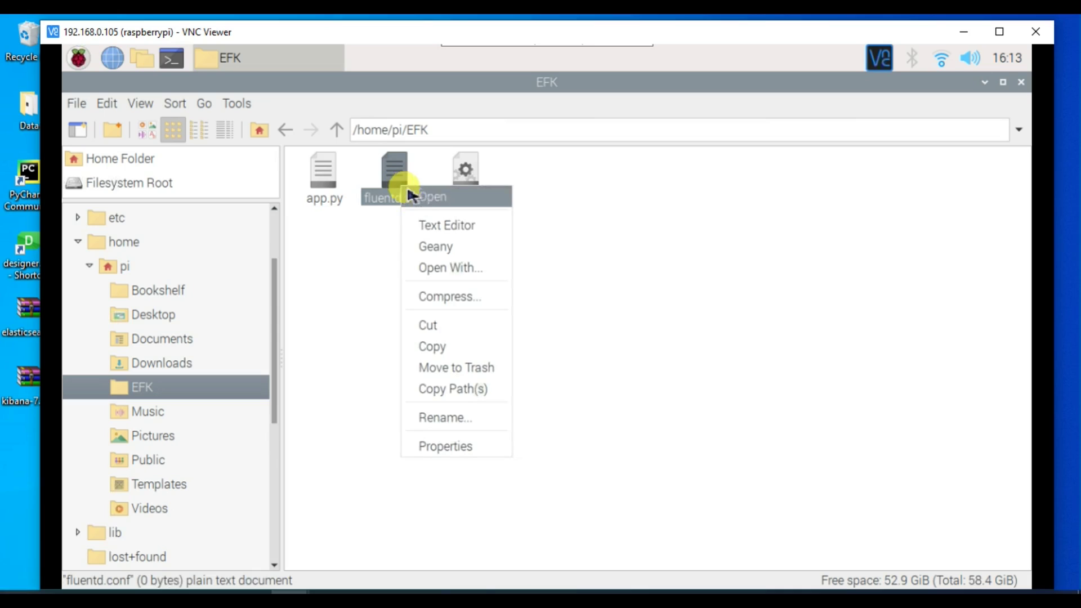
{"action": "left_click", "coordinate": [431, 226]}
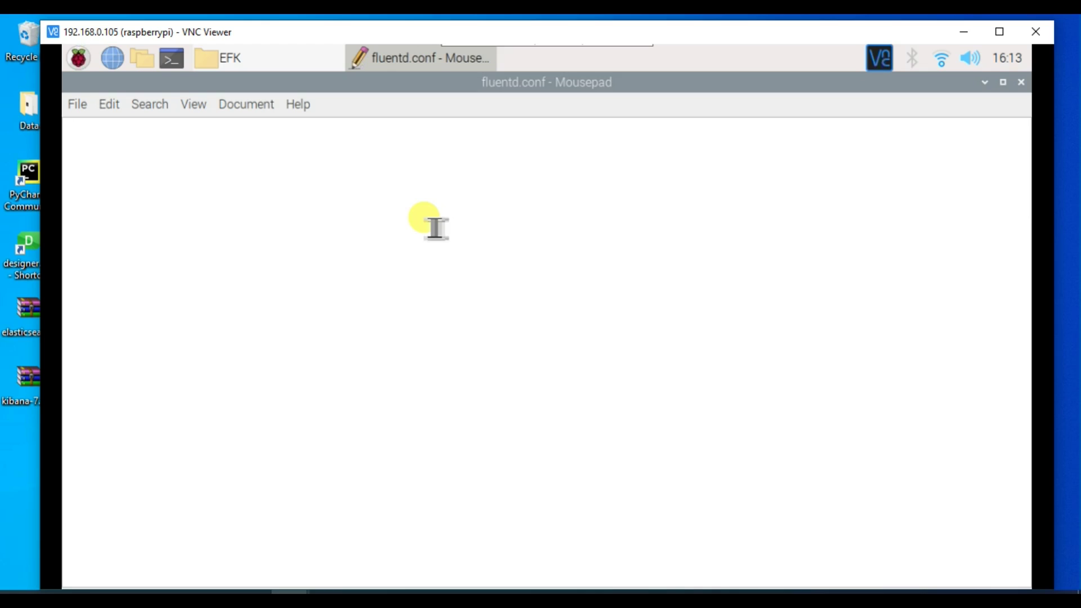
Type <source></source> and <match></match> tag pairs on separate lines in fluentd.conf
{"action": "type", "text": "<so"}
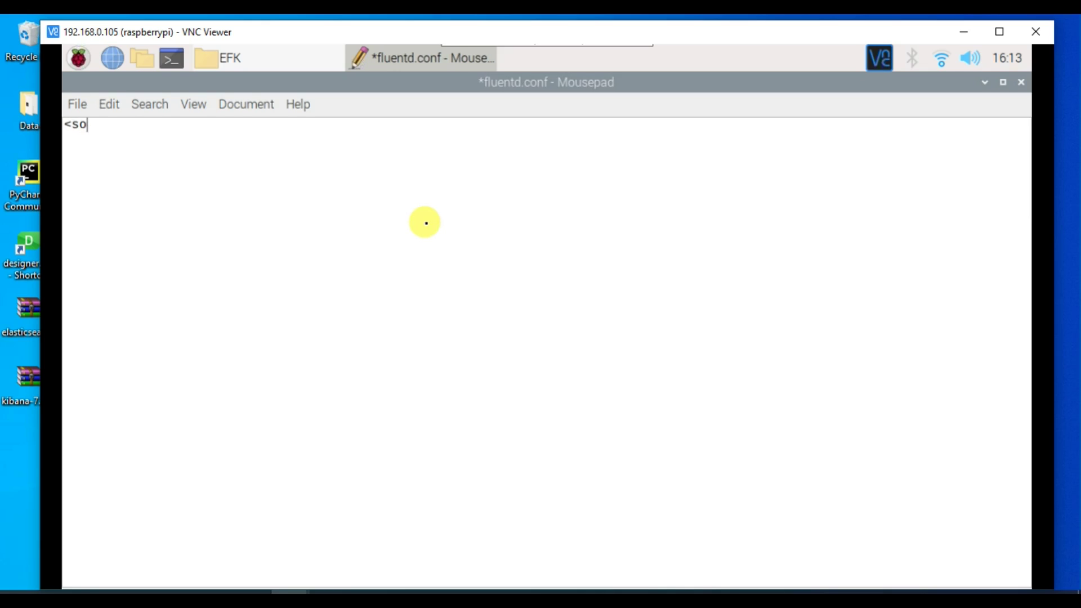
{"action": "type", "text": "urce>"}
{"action": "key", "text": "Return"}
{"action": "type", "text": "</source>"}
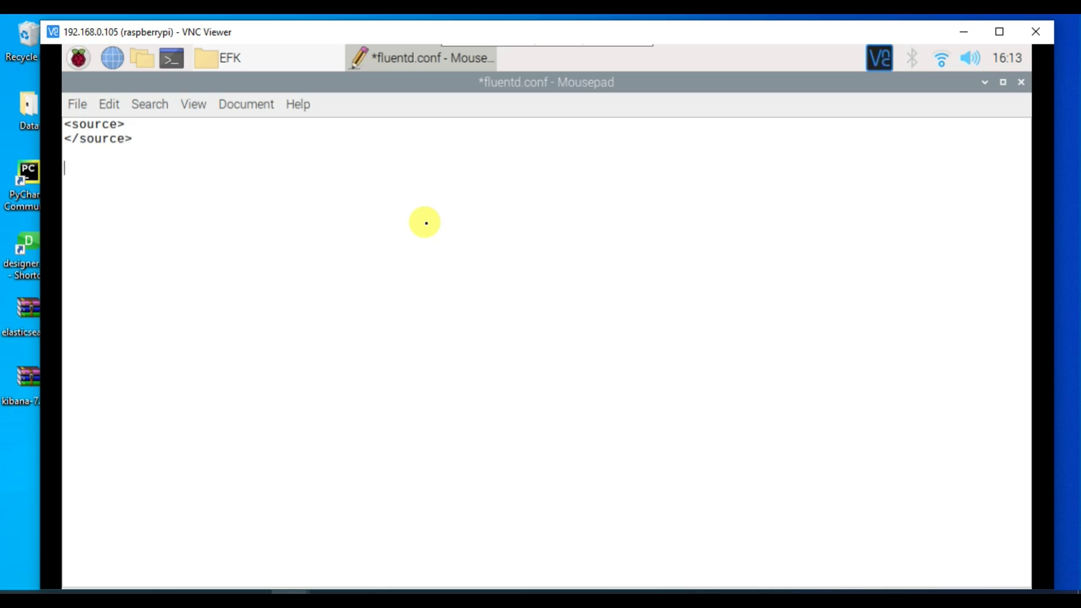
{"action": "key", "text": "Return"}
{"action": "key", "text": "Return"}
{"action": "type", "text": "<match>"}
{"action": "key", "text": "Return"}
{"action": "type", "text": "</match>"}
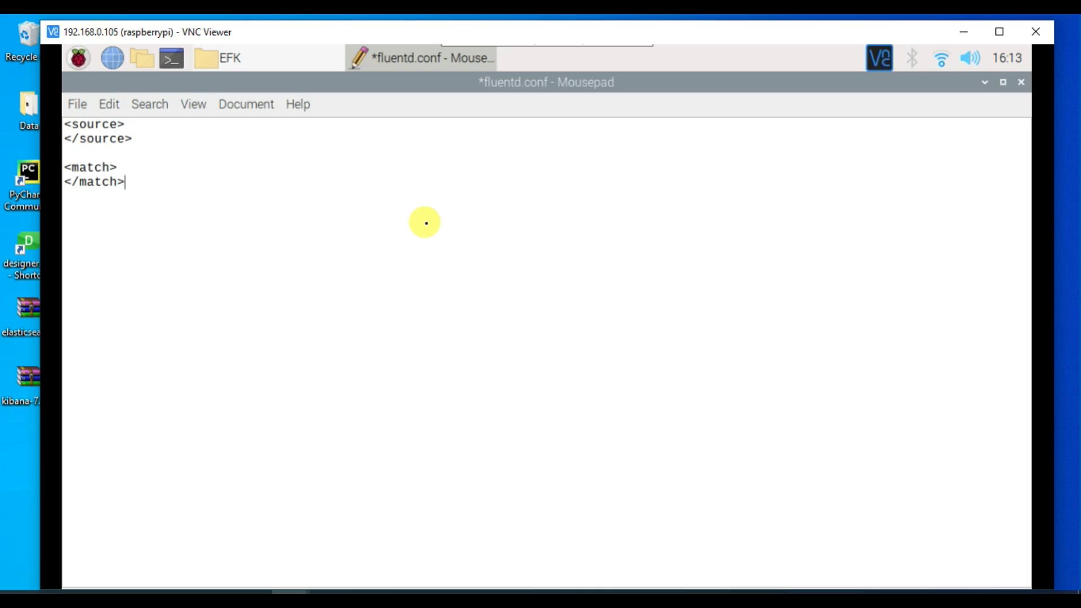
{"action": "key", "text": "Up"}
{"action": "key", "text": "Up"}
Save fluentd.conf, check the EFK folder files, then add an empty line inside <source>
{"action": "key", "text": "ctrl+s"}
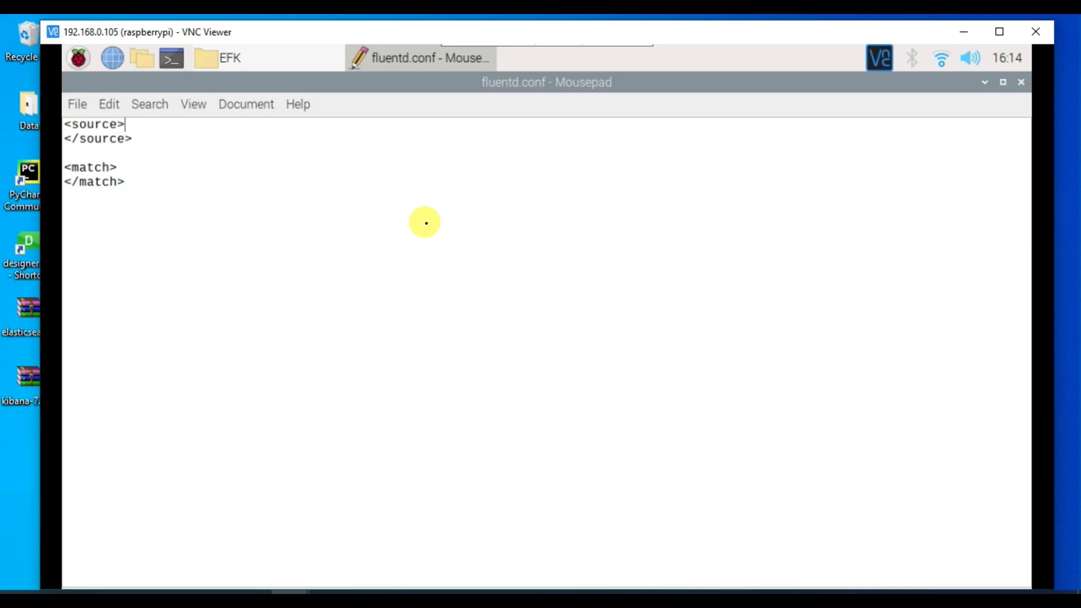
{"action": "left_click", "coordinate": [291, 55]}
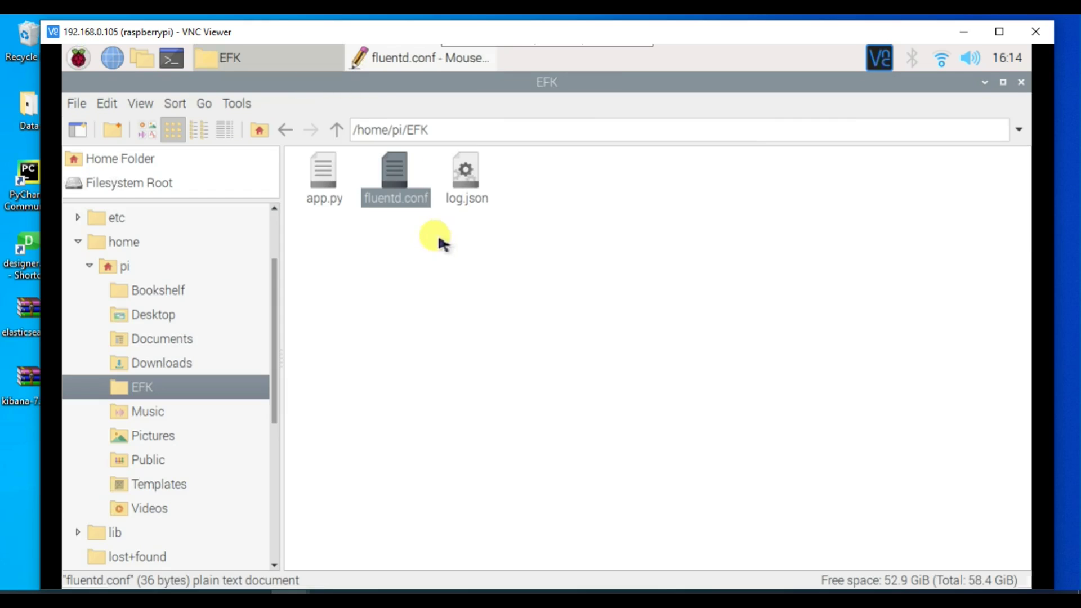
{"action": "left_click", "coordinate": [466, 186]}
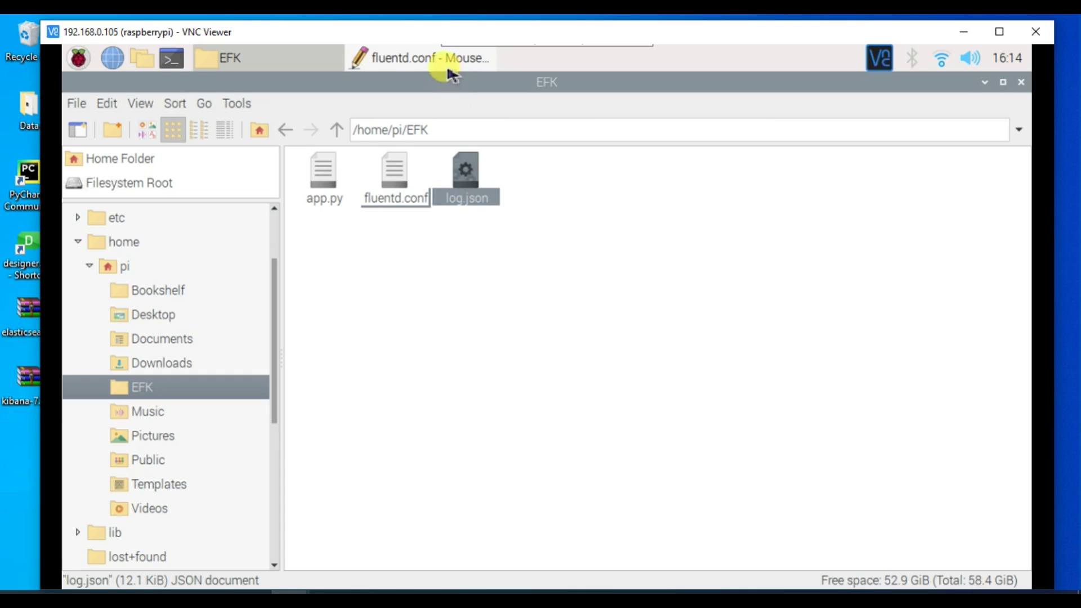
{"action": "left_click", "coordinate": [431, 54]}
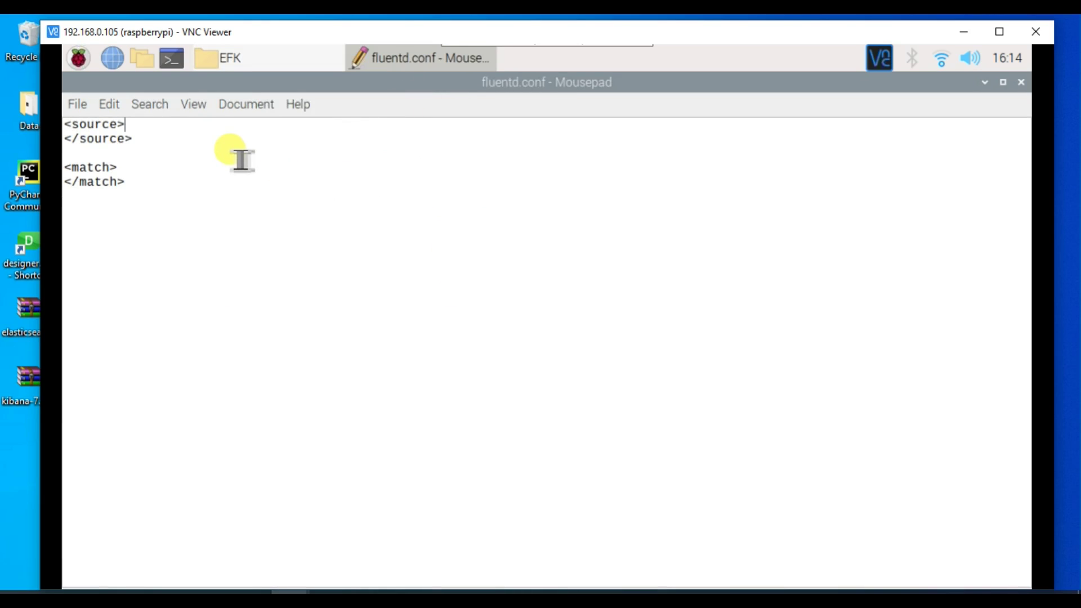
{"action": "key", "text": "Return"}
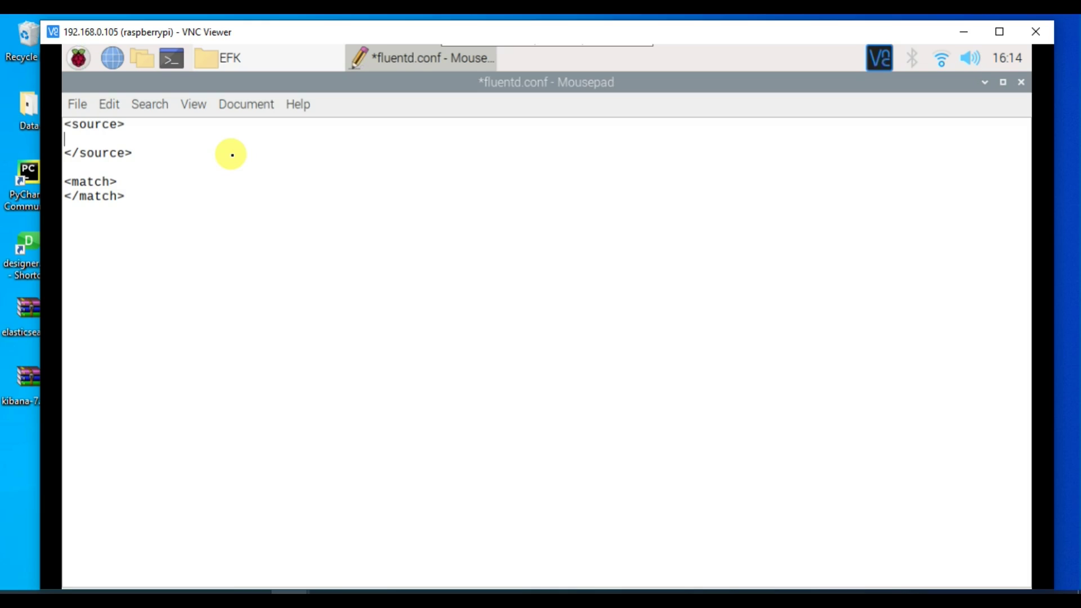
{"action": "type", "text": "@type tail"}
{"action": "key", "text": "Return"}
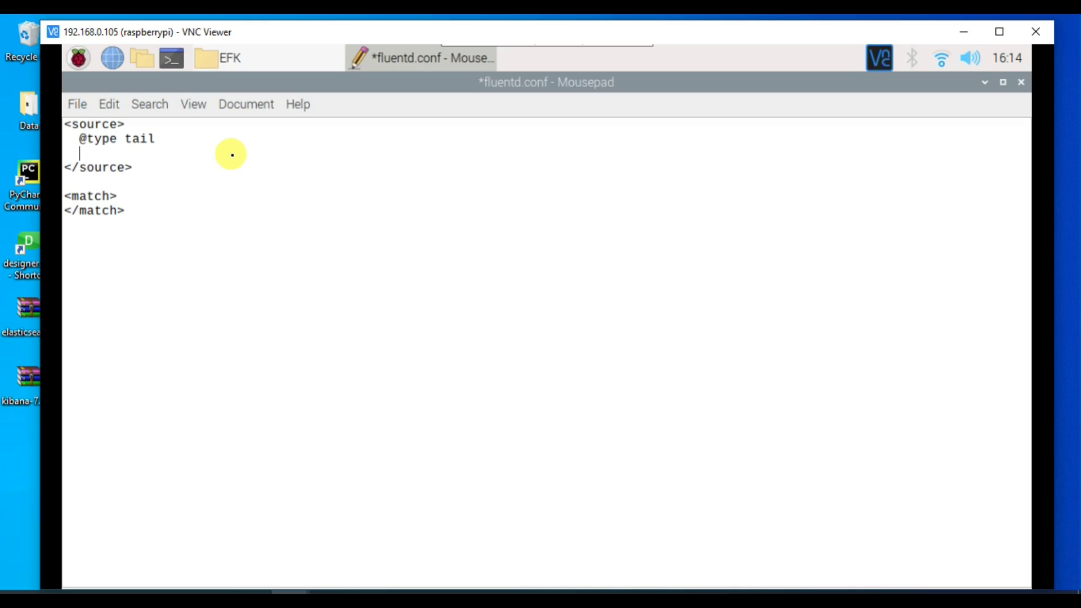
{"action": "type", "text": "path /home/pi/"}
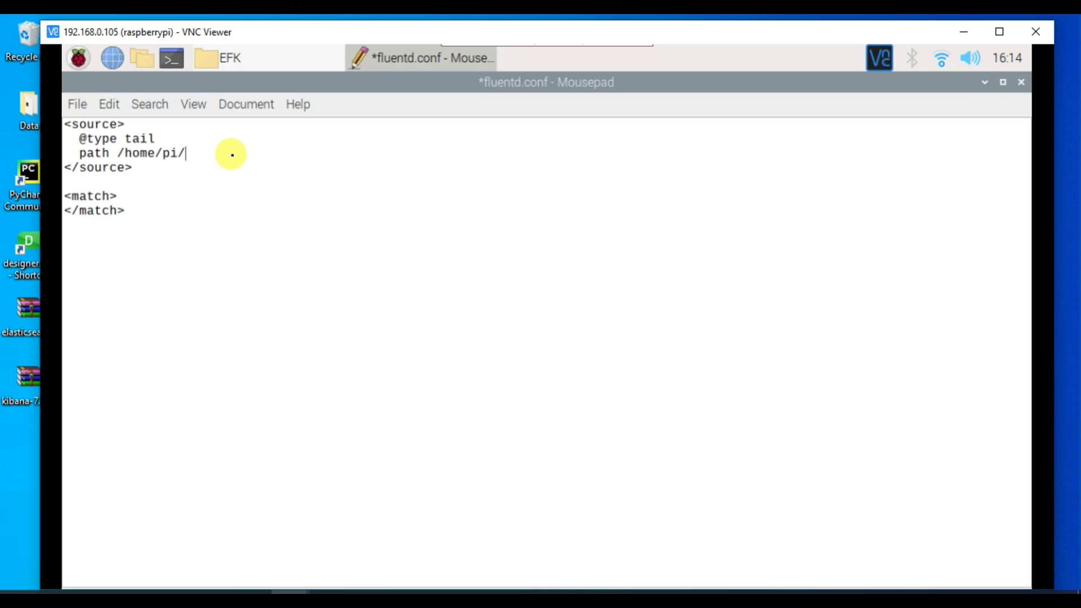
{"action": "type", "text": "EFK/log.json"}
{"action": "key", "text": "Return"}
Add pos_file /home/pi/EFK/log.json.pos and save fluentd.conf
{"action": "type", "text": "pos_file"}
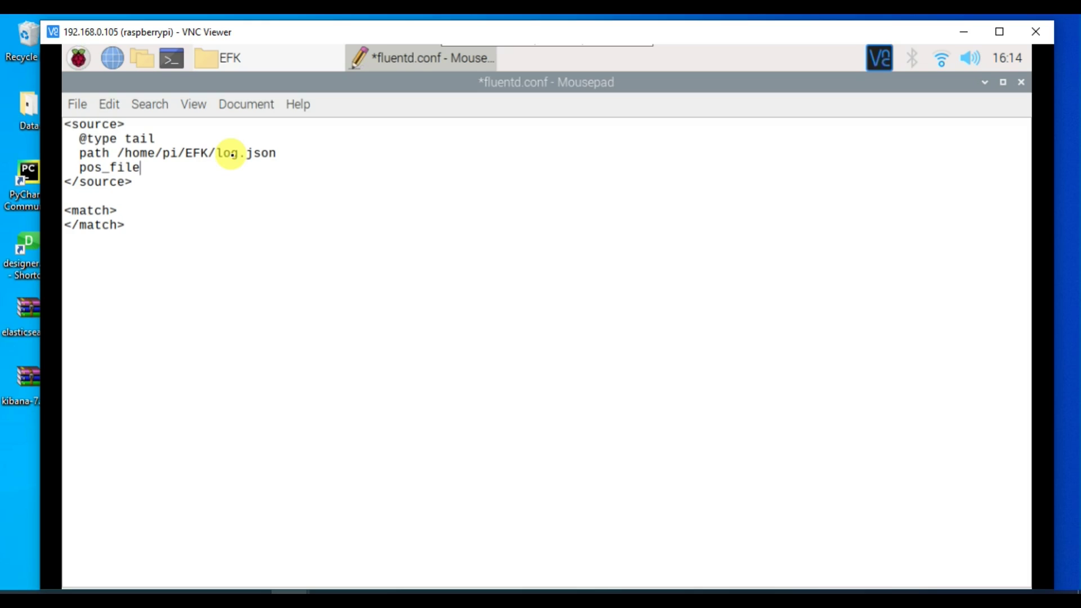
{"action": "type", "text": "/hoe"}
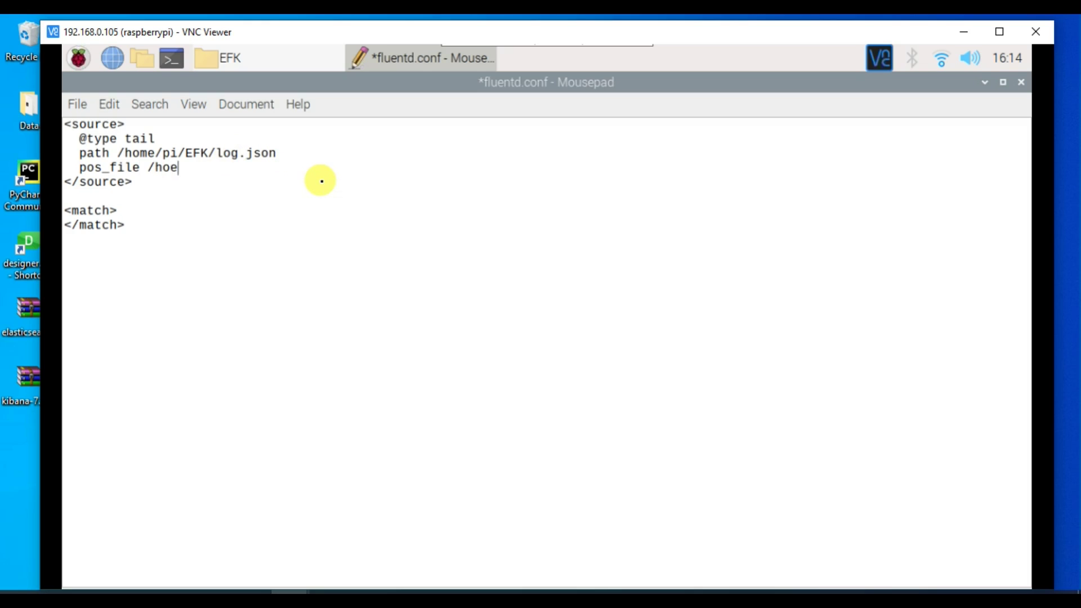
{"action": "key", "text": "BackSpace"}
{"action": "type", "text": "me/pi"}
{"action": "type", "text": "/EFk"}
{"action": "key", "text": "BackSpace"}
{"action": "type", "text": "K/log_"}
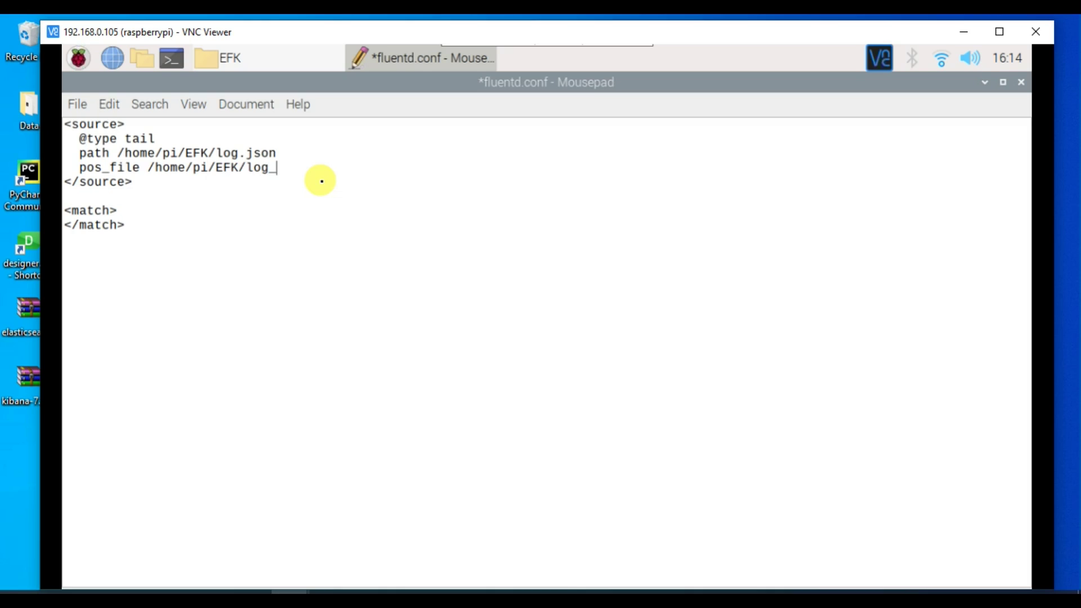
{"action": "key", "text": "BackSpace"}
{"action": "type", "text": ".json.pos"}
{"action": "key", "text": "ctrl+s"}
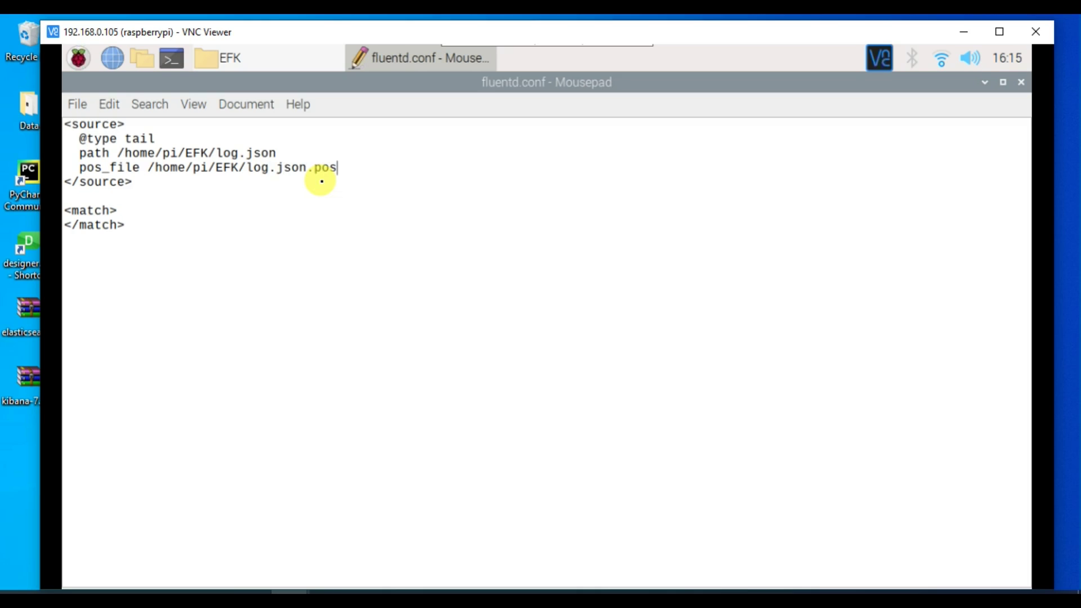
Append format json, time_format %Y-%m-%d %H:%M:%S and tag log lines, then save
{"action": "key", "text": "Return"}
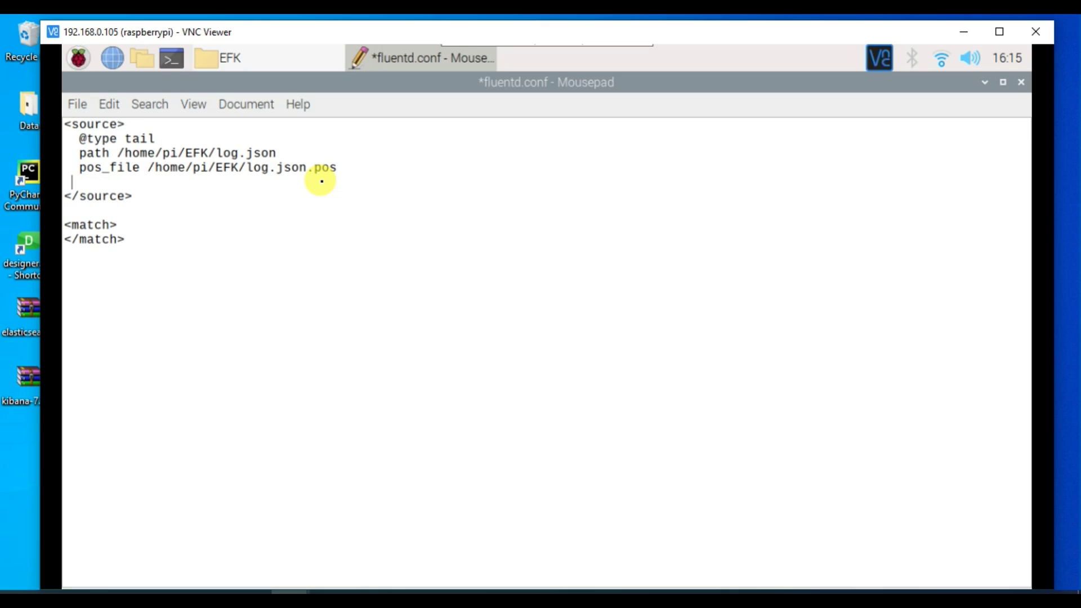
{"action": "type", "text": "format json"}
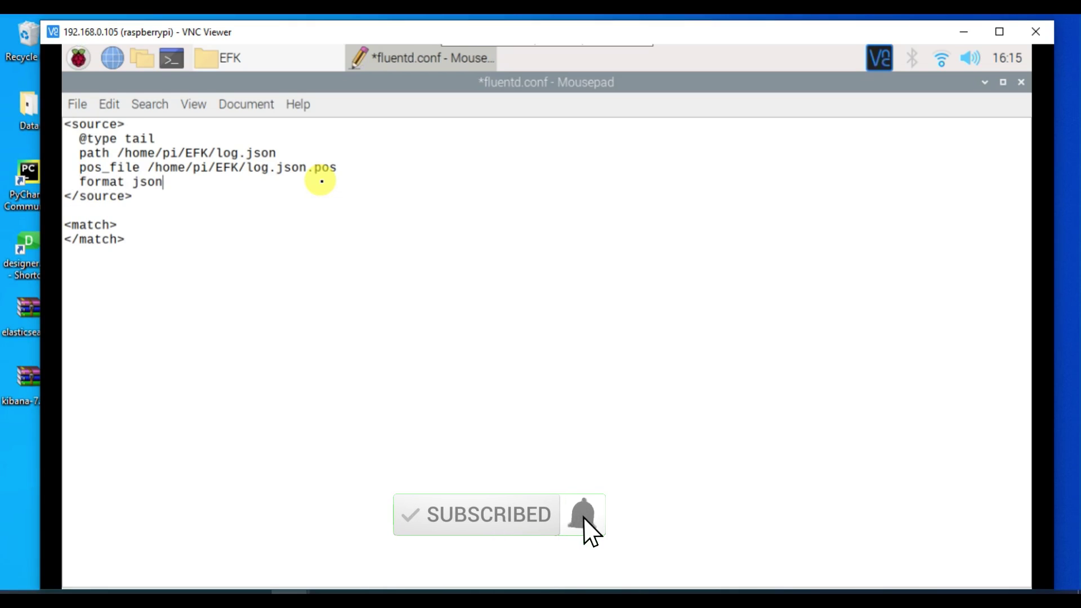
{"action": "key", "text": "Return"}
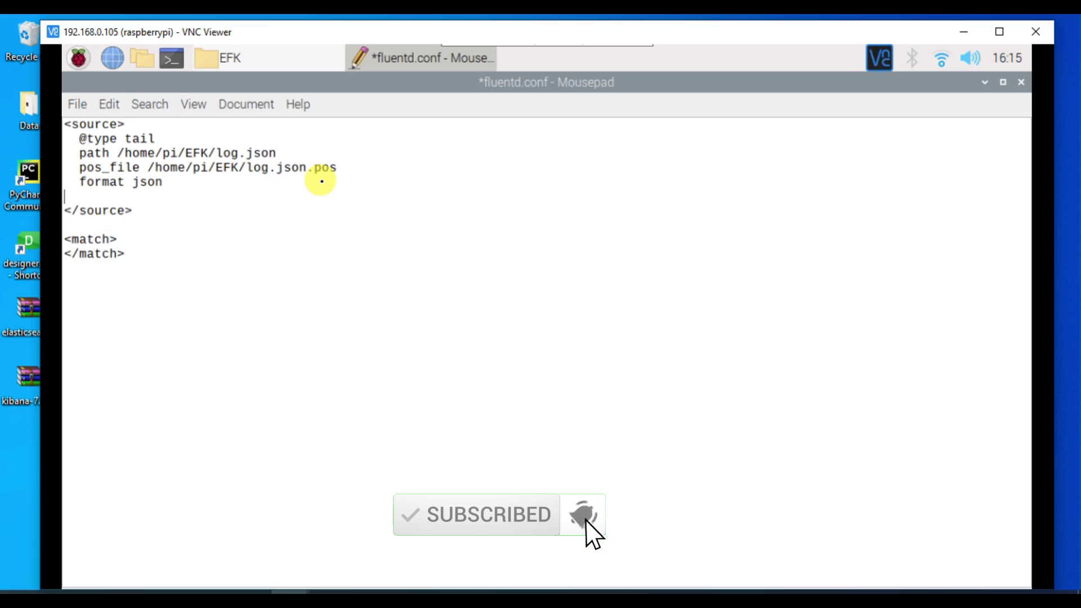
{"action": "type", "text": "time_format"}
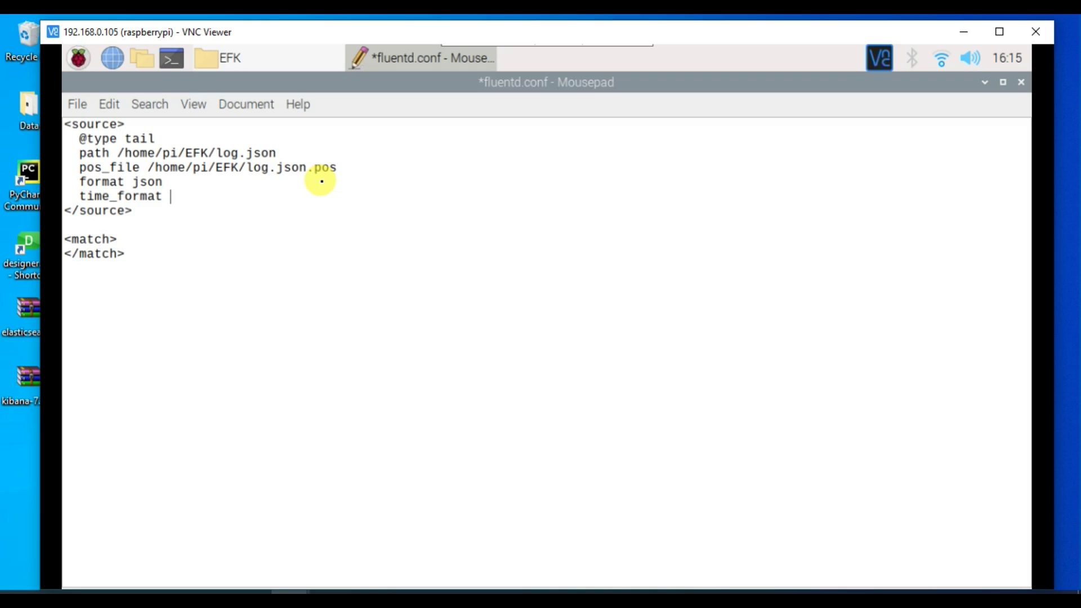
{"action": "type", "text": " %Y-%m-%d %H:"}
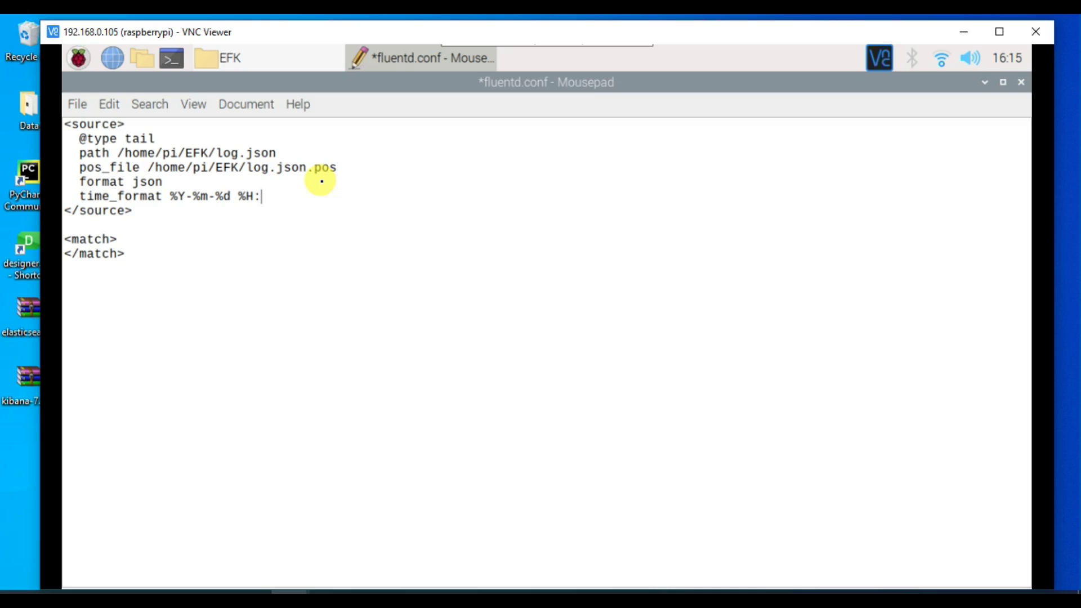
{"action": "type", "text": "%M:%S"}
{"action": "key", "text": "Return"}
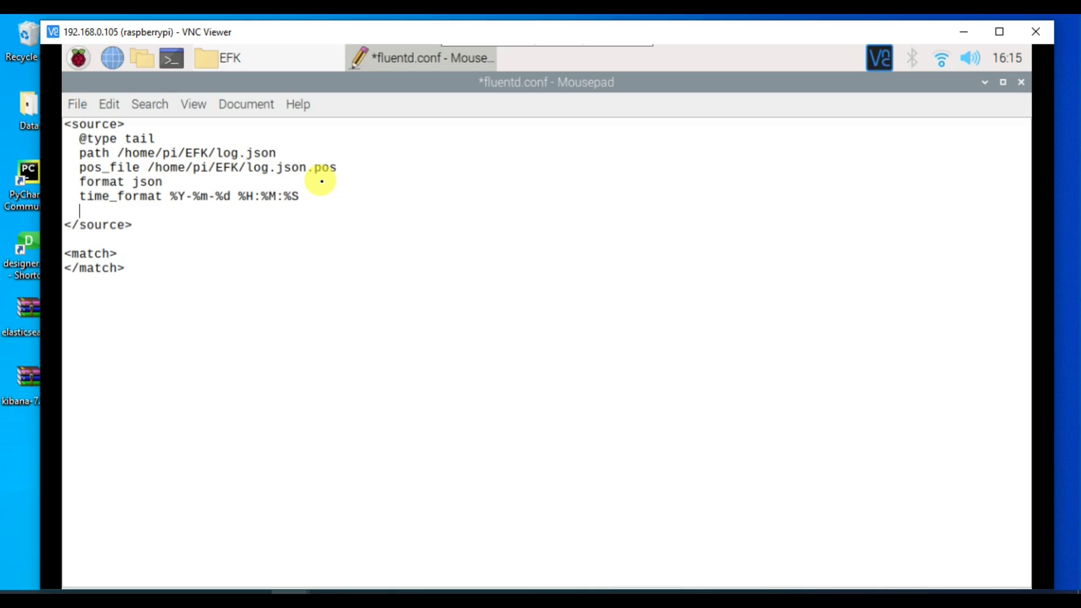
{"action": "type", "text": "tag"}
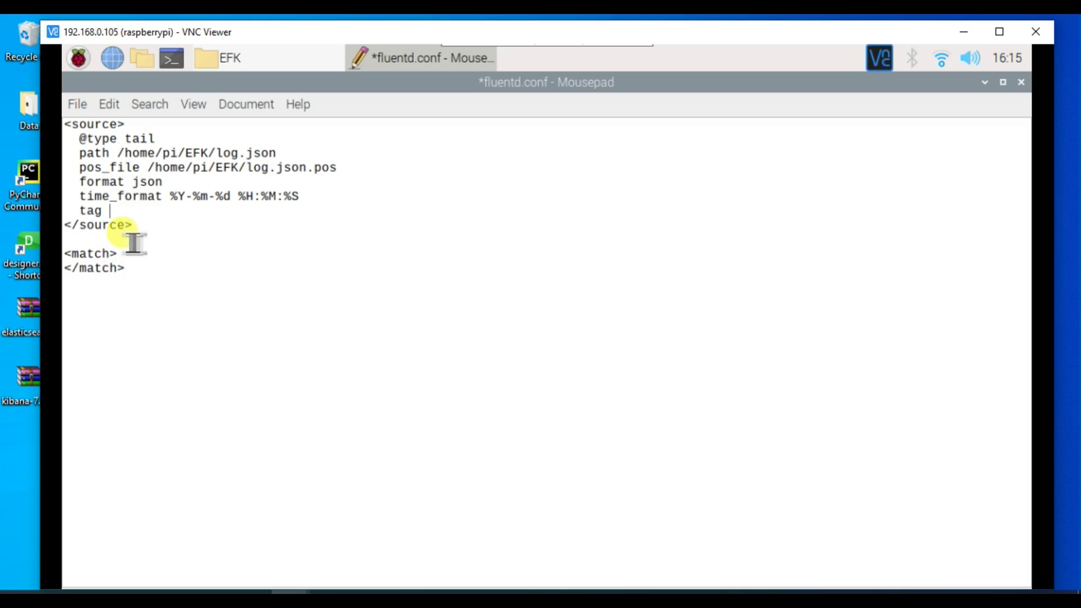
{"action": "type", "text": "log"}
{"action": "key", "text": "ctrl+s"}
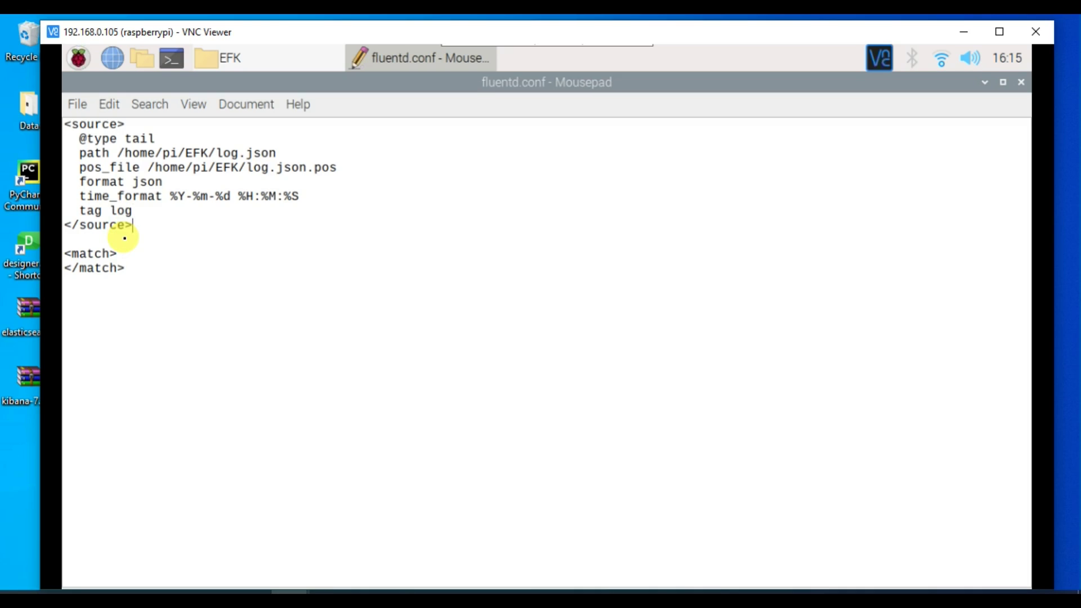
{"action": "type", "text": "*log"}
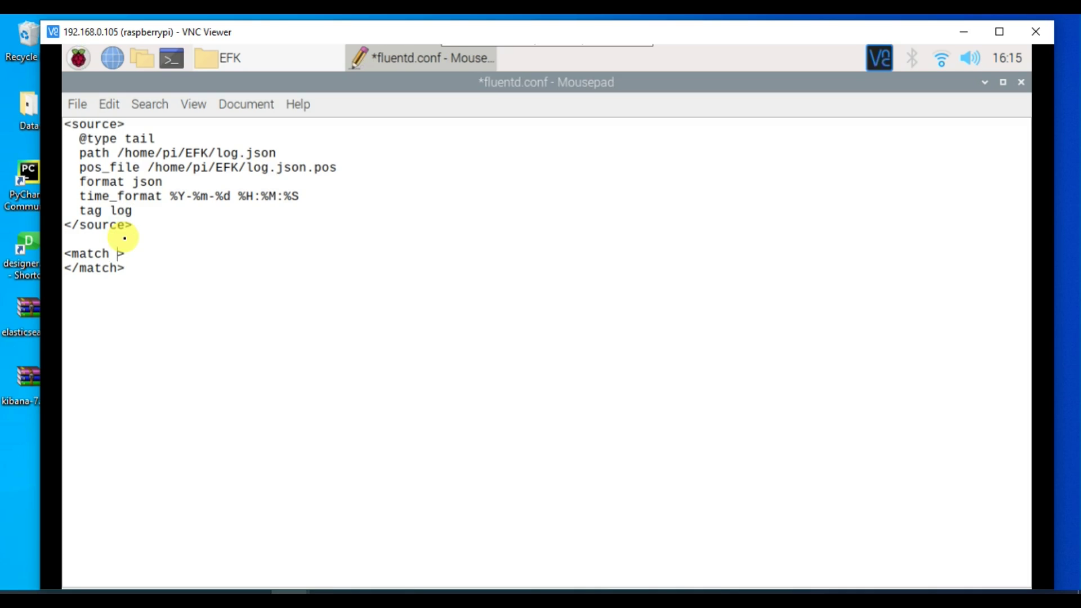
{"action": "type", "text": "*"}
{"action": "key", "text": "End"}
{"action": "key", "text": "Return"}
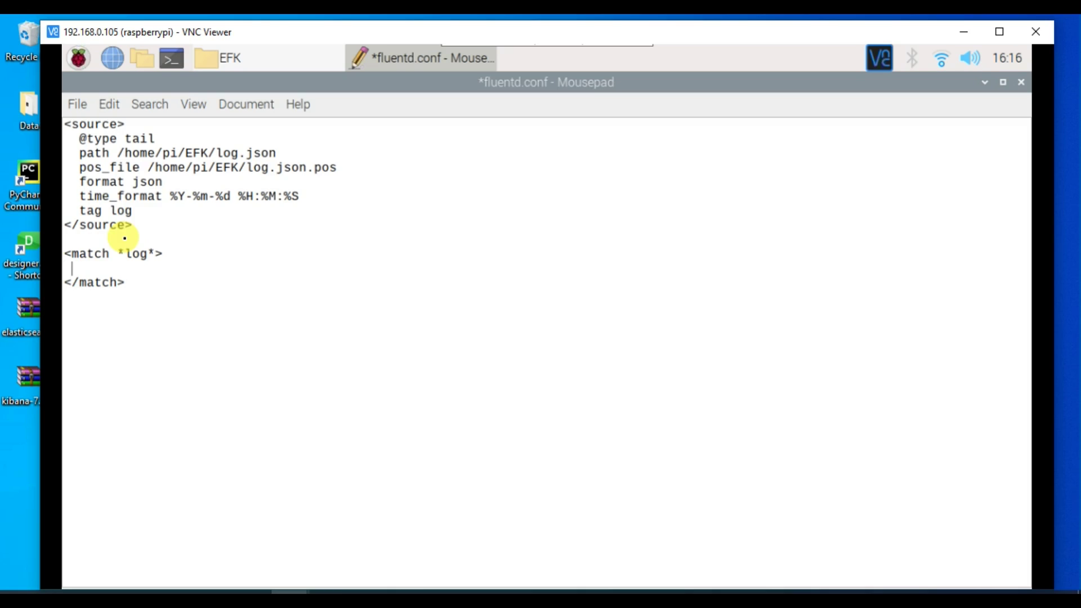
{"action": "type", "text": "@type elastic"}
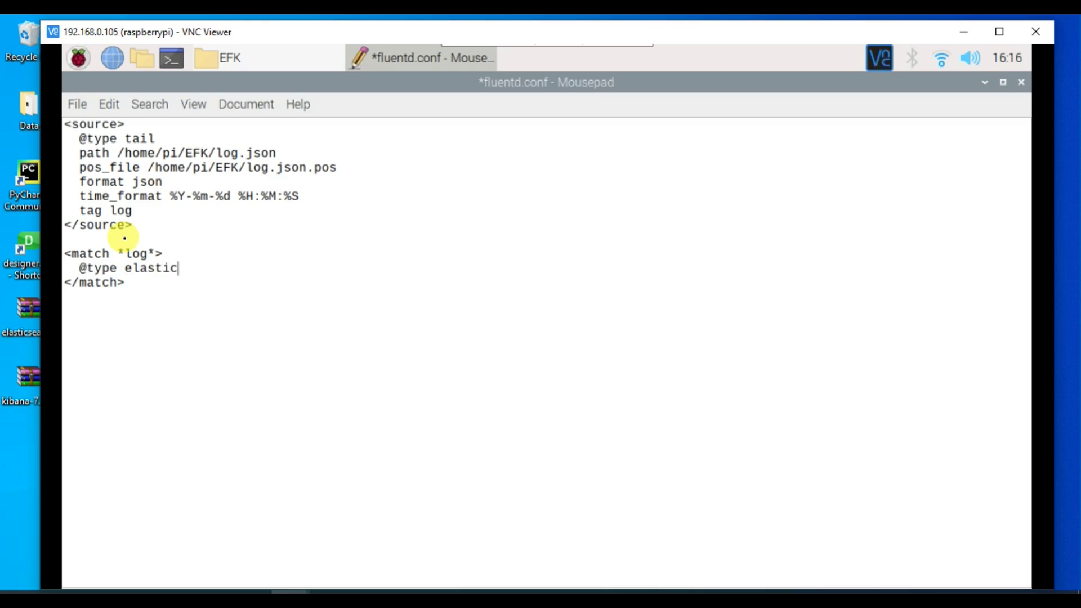
{"action": "type", "text": "search"}
{"action": "key", "text": "Return"}
{"action": "type", "text": "ho"}
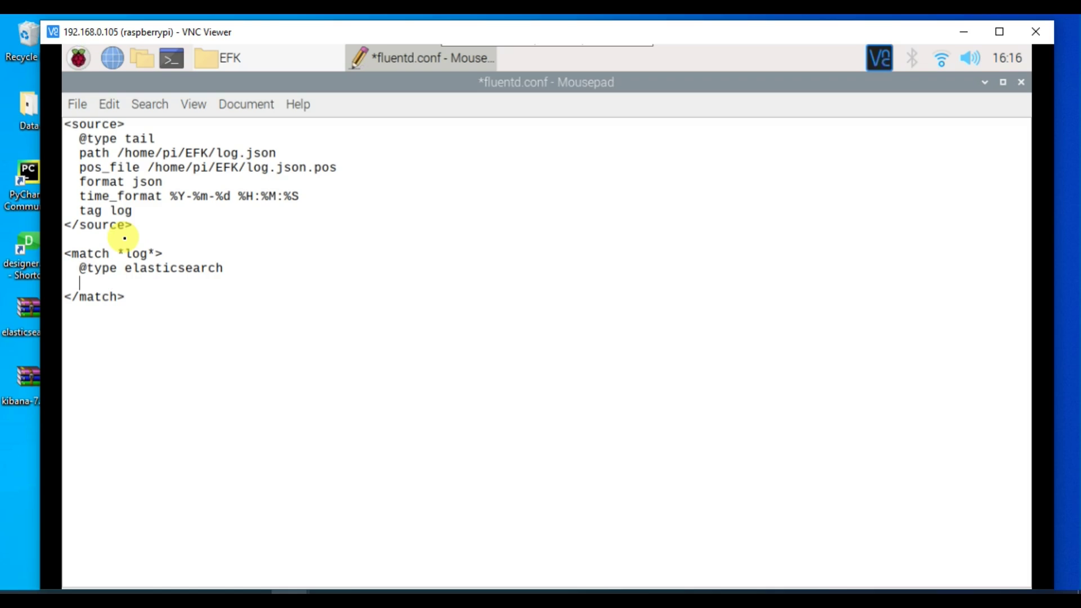
{"action": "type", "text": "sts"}
{"action": "key", "text": "ctrl+s"}
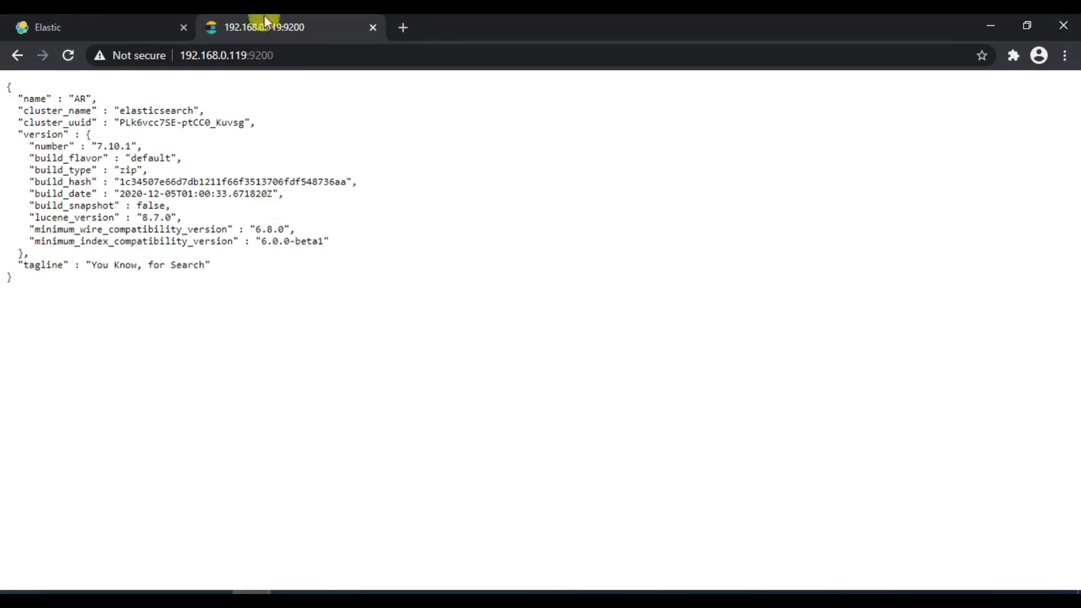
{"action": "left_click", "coordinate": [272, 52]}
{"action": "key", "text": "ctrl+c"}
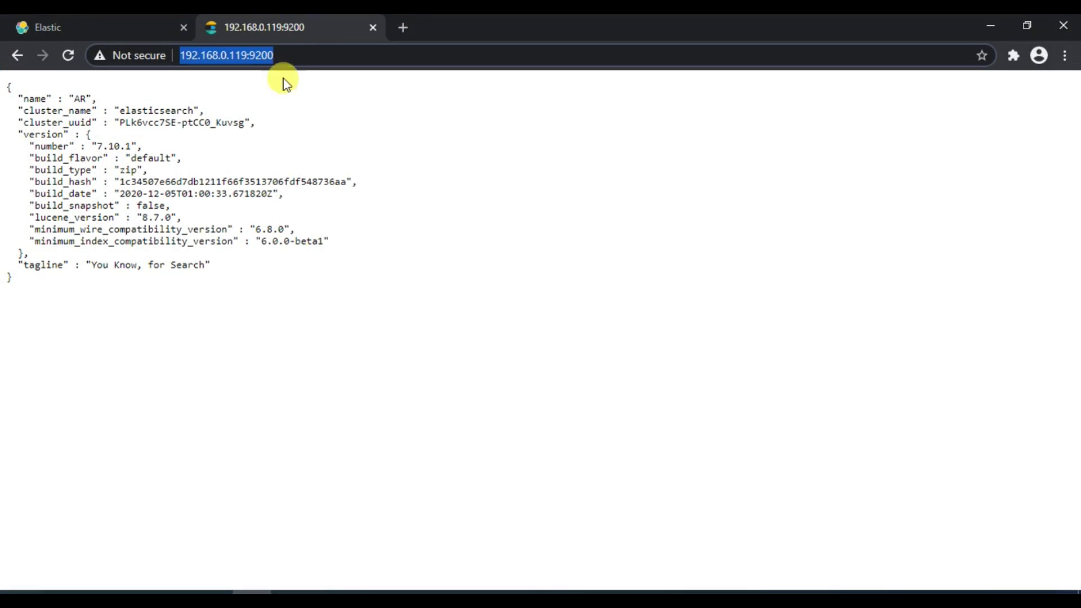
{"action": "key", "text": "alt+Tab"}
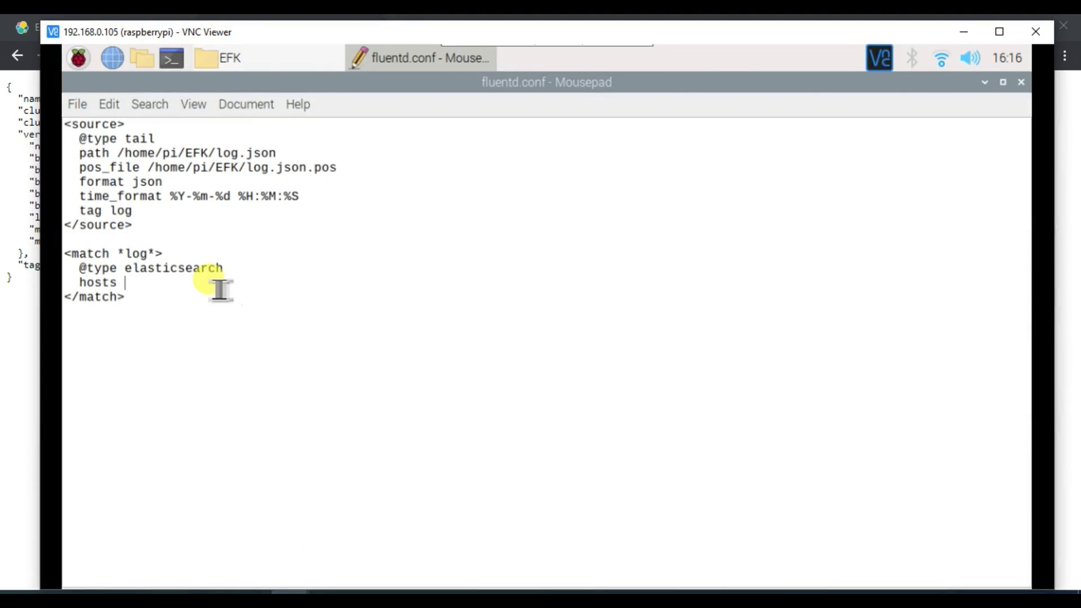
{"action": "key", "text": "ctrl+v"}
{"action": "key", "text": "ctrl+s"}
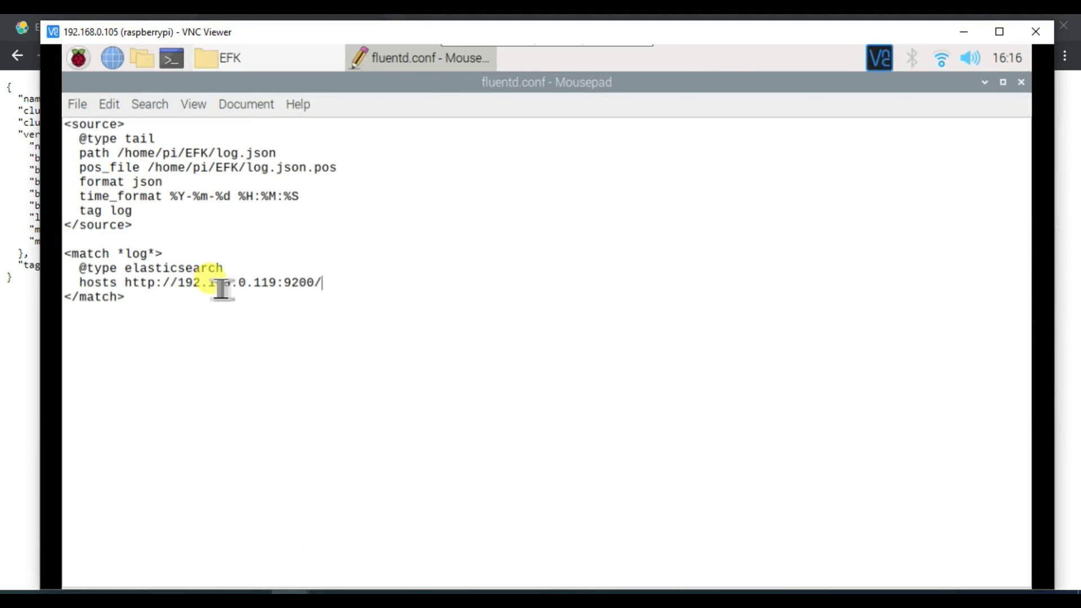
{"action": "key", "text": "Return"}
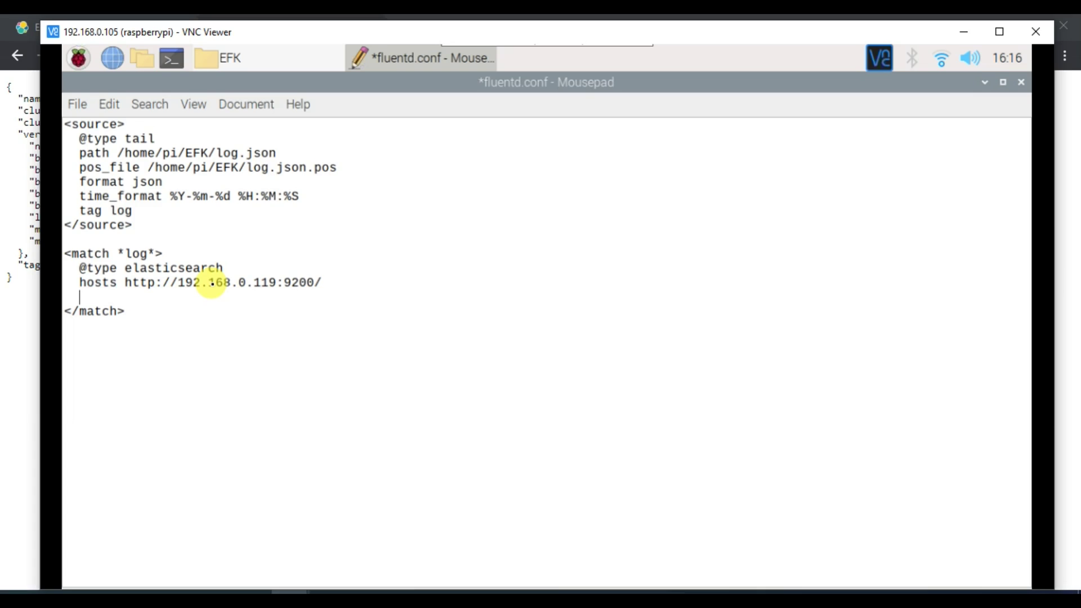
Enter 'index_name temperature' and, on the next line, 'type_name log', then save fluentd.conf
{"action": "type", "text": "index_name"}
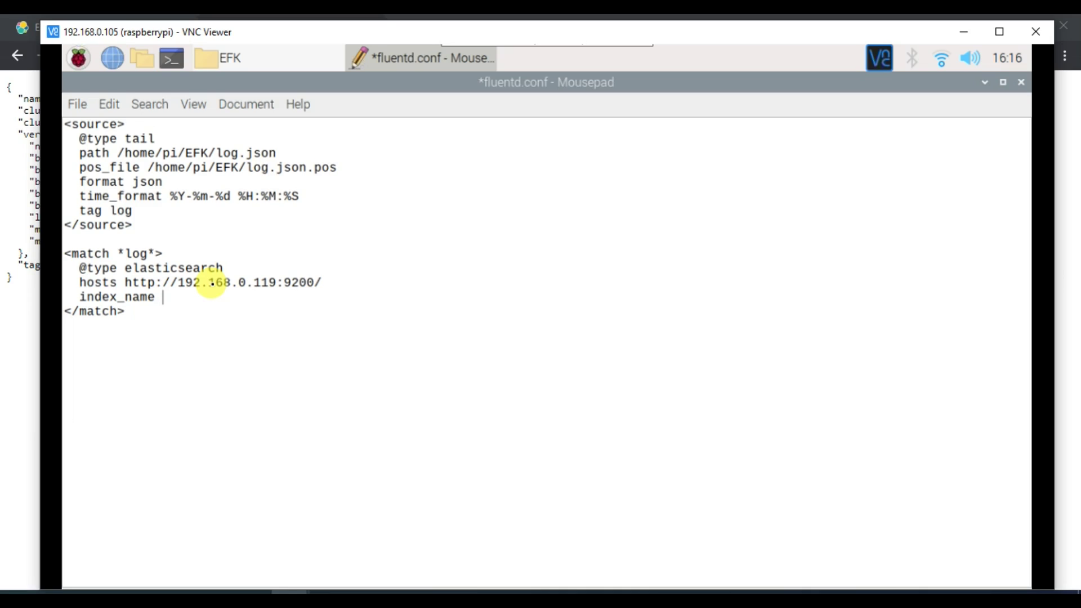
{"action": "type", "text": "temperature"}
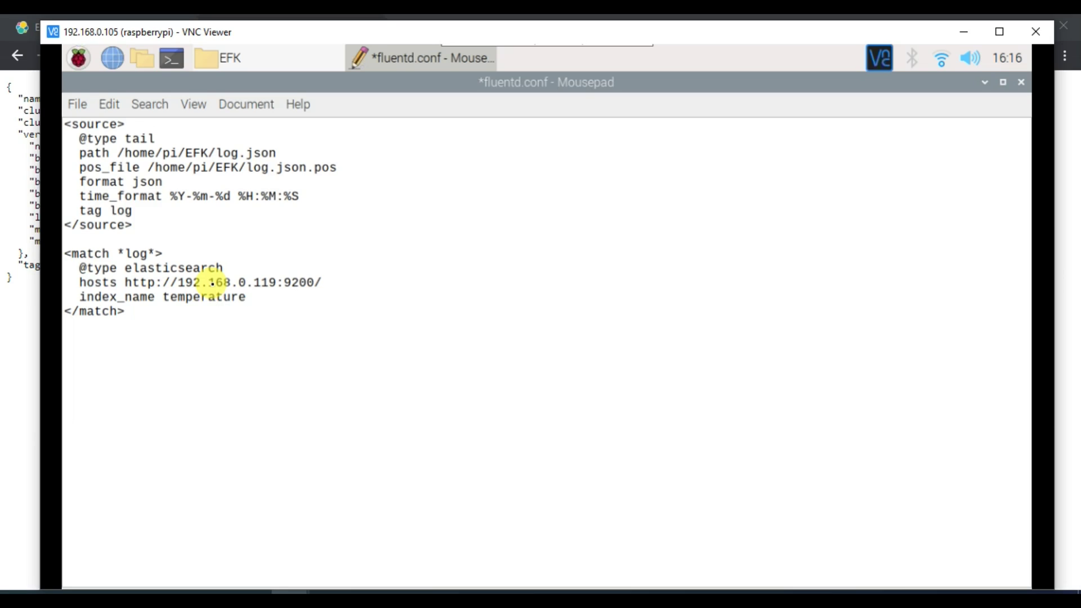
{"action": "key", "text": "Return"}
{"action": "type", "text": "typ"}
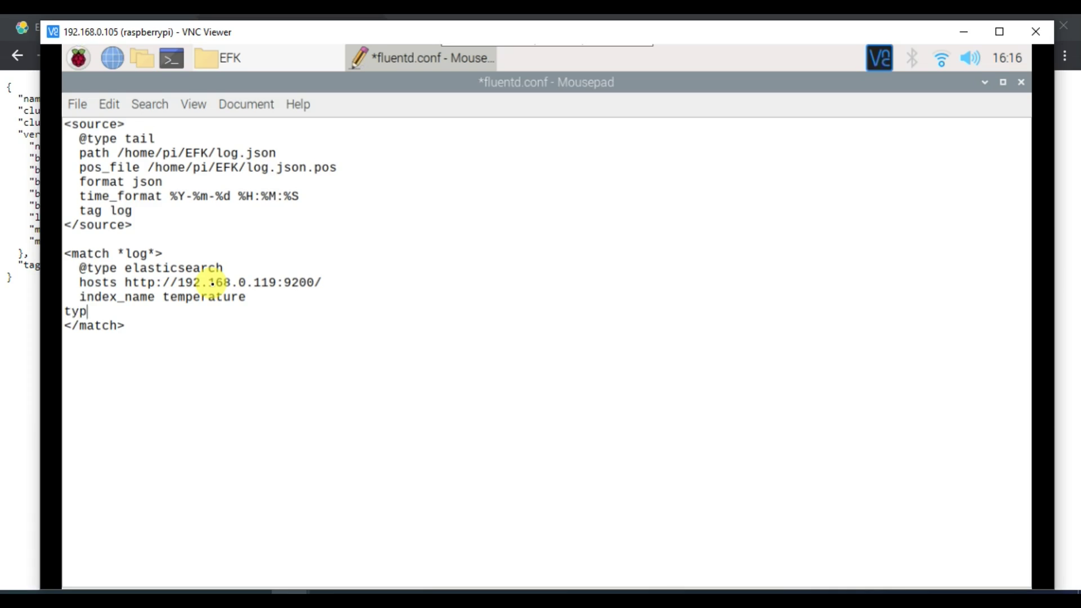
{"action": "key", "text": "BackSpace"}
{"action": "key", "text": "BackSpace"}
{"action": "key", "text": "BackSpace"}
{"action": "type", "text": "type"}
{"action": "key", "text": "BackSpace"}
{"action": "key", "text": "BackSpace"}
{"action": "key", "text": "BackSpace"}
{"action": "key", "text": "BackSpace"}
{"action": "type", "text": "type_name log"}
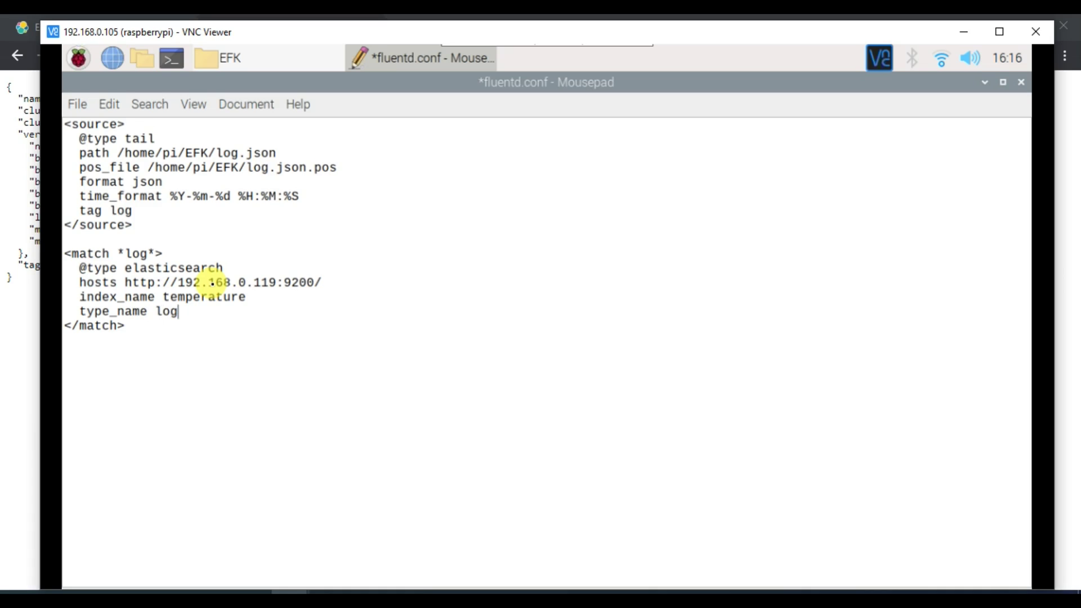
{"action": "key", "text": "ctrl+s"}
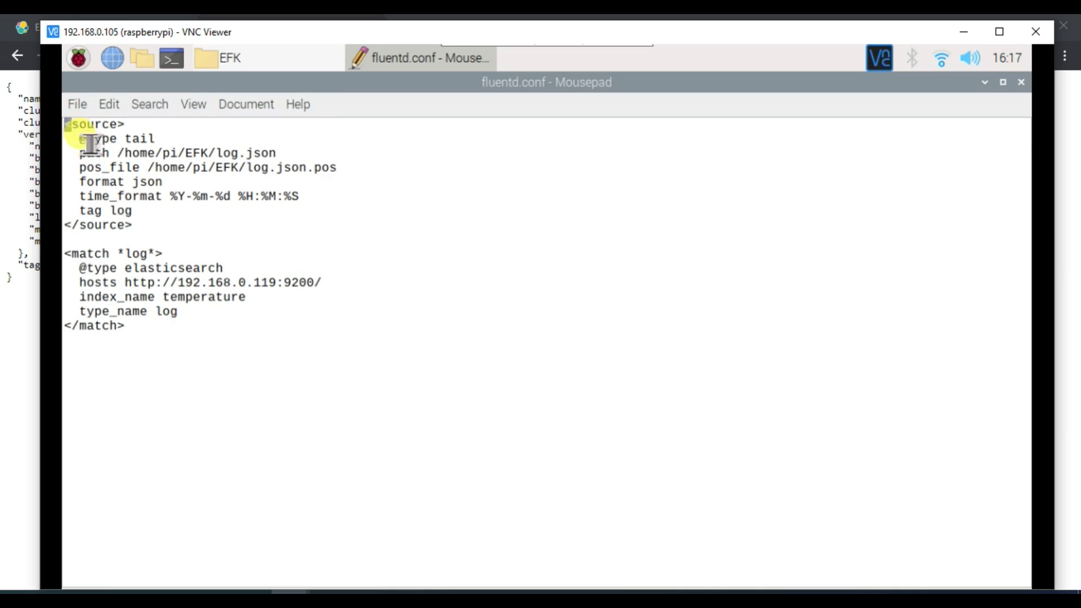
Highlight both config blocks, then the source's log.json path, tail type, json format and time format
{"action": "left_click_drag", "start_coordinate": [90, 145], "coordinate": [133, 225]}
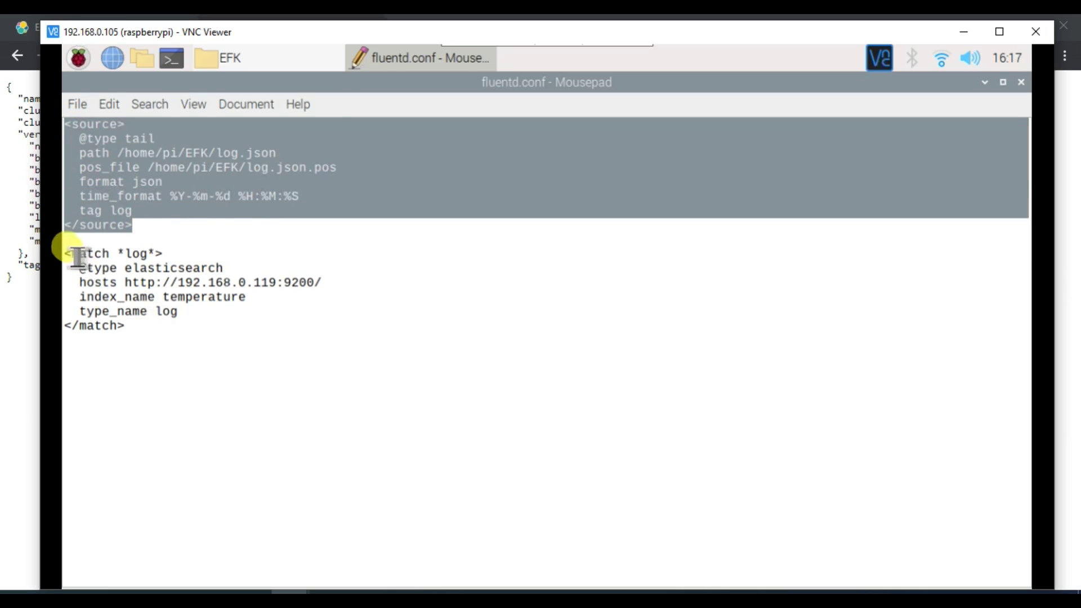
{"action": "left_click_drag", "start_coordinate": [75, 255], "coordinate": [133, 331]}
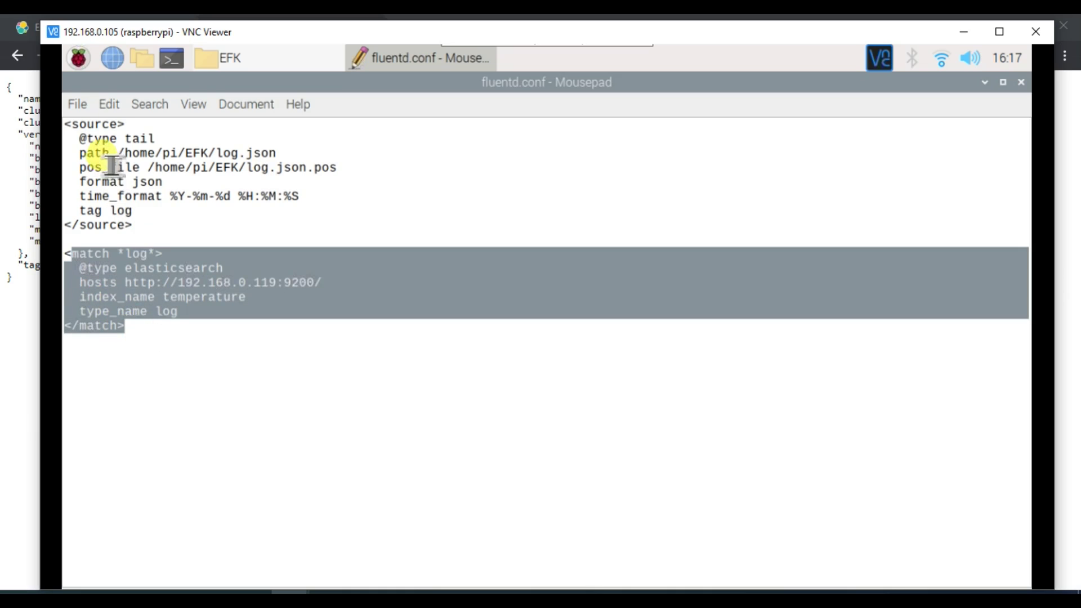
{"action": "left_click_drag", "start_coordinate": [276, 153], "coordinate": [344, 176]}
{"action": "left_click", "coordinate": [136, 138]}
{"action": "double_click", "coordinate": [135, 138]}
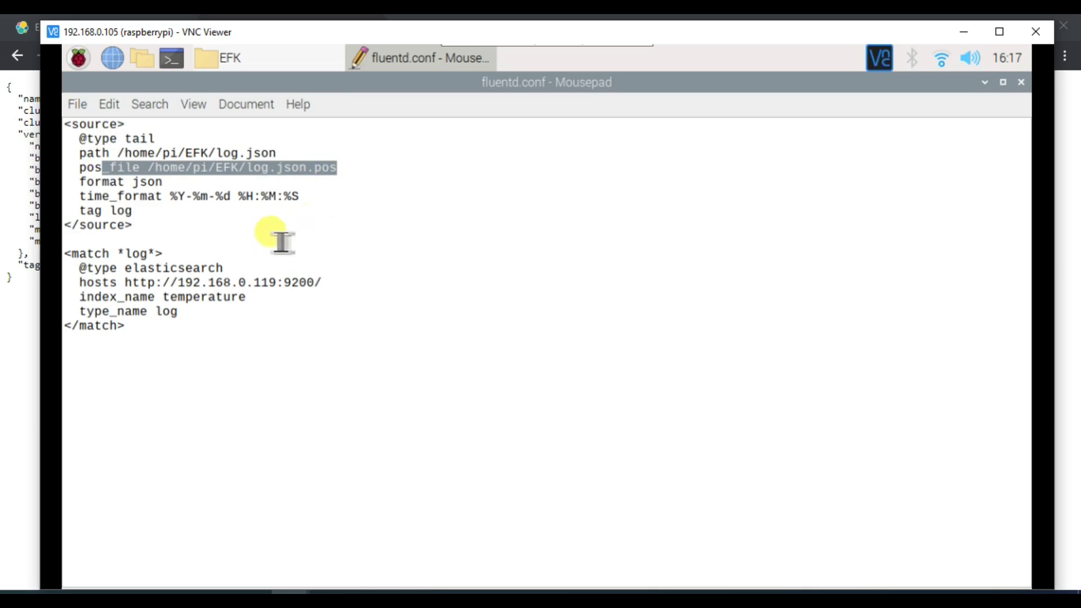
{"action": "left_click_drag", "start_coordinate": [79, 181], "coordinate": [183, 186]}
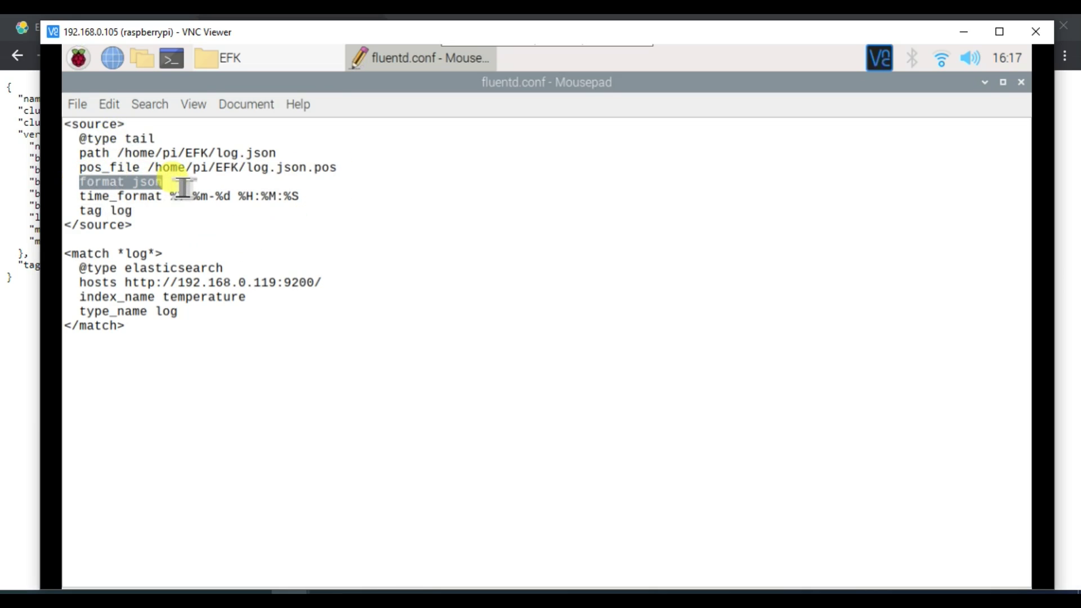
{"action": "left_click_drag", "start_coordinate": [89, 208], "coordinate": [310, 213]}
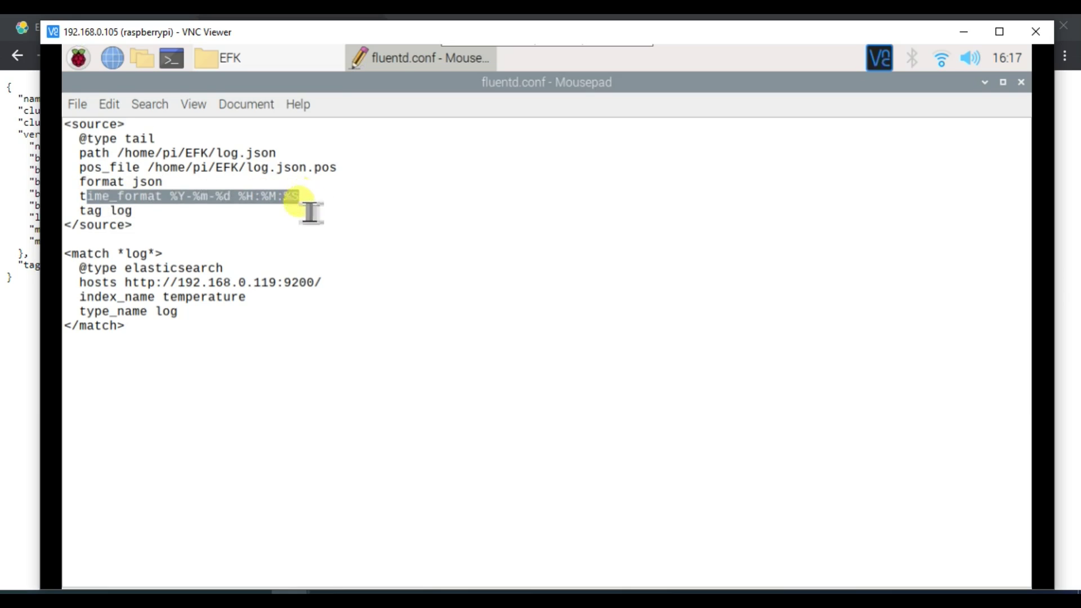
Highlight the match block's elasticsearch type and host address, then close Mousepad
{"action": "left_click", "coordinate": [91, 274]}
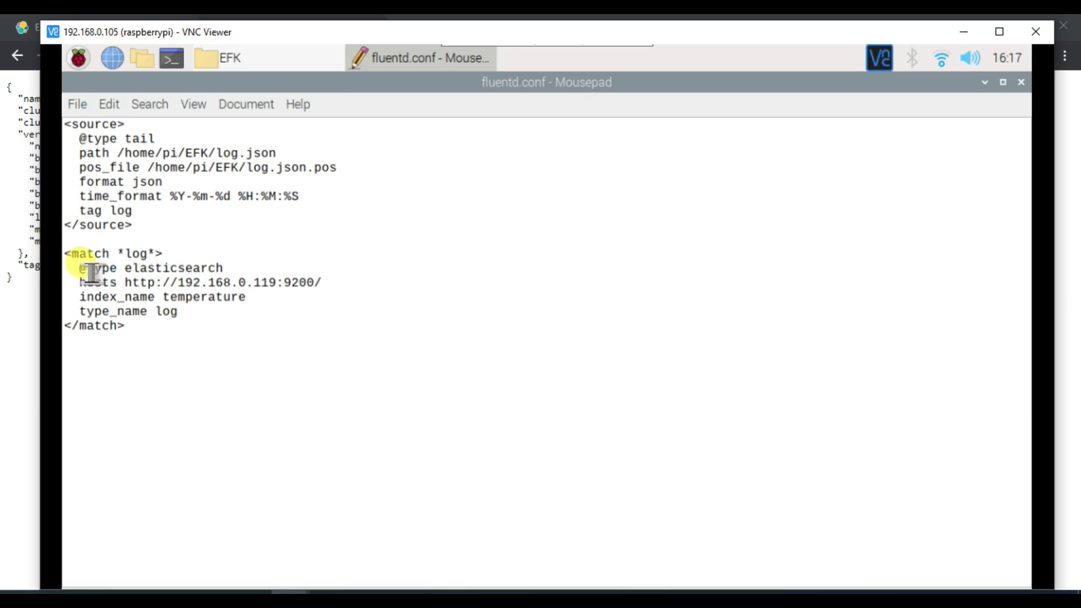
{"action": "left_click_drag", "start_coordinate": [91, 274], "coordinate": [233, 275]}
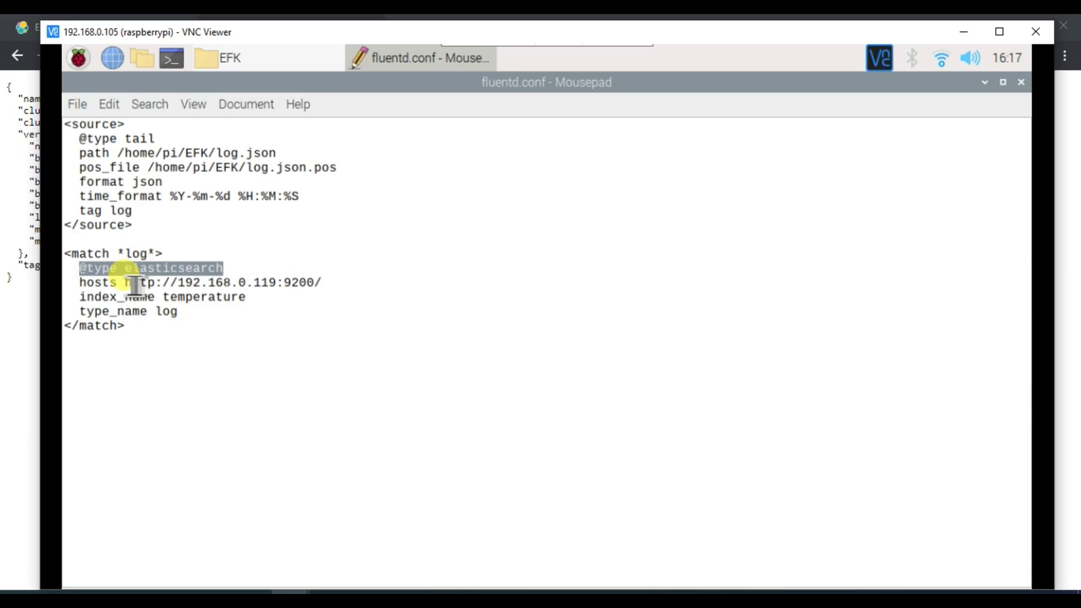
{"action": "left_click_drag", "start_coordinate": [126, 280], "coordinate": [273, 293]}
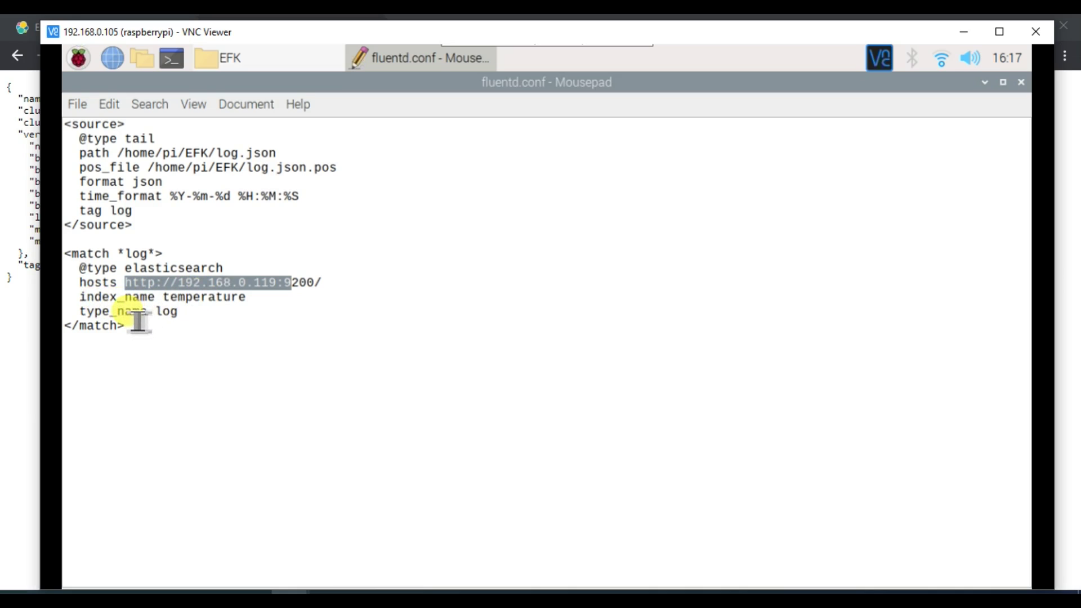
{"action": "left_click", "coordinate": [1021, 82]}
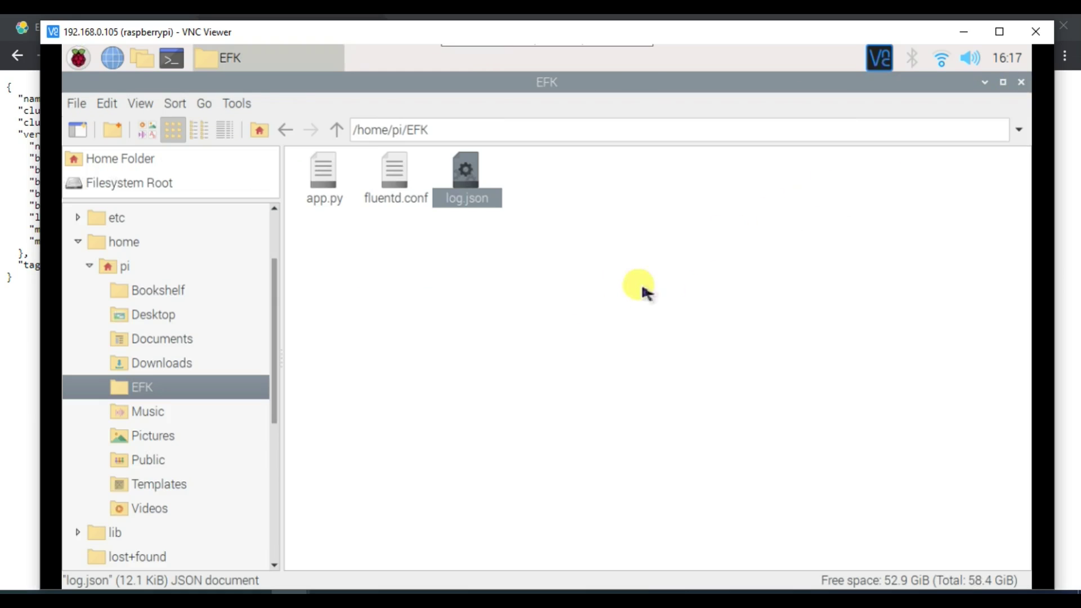
In a maximized terminal, cd into EFK/ and run 'fluentd -c fluentd.conf'
{"action": "left_click", "coordinate": [177, 62]}
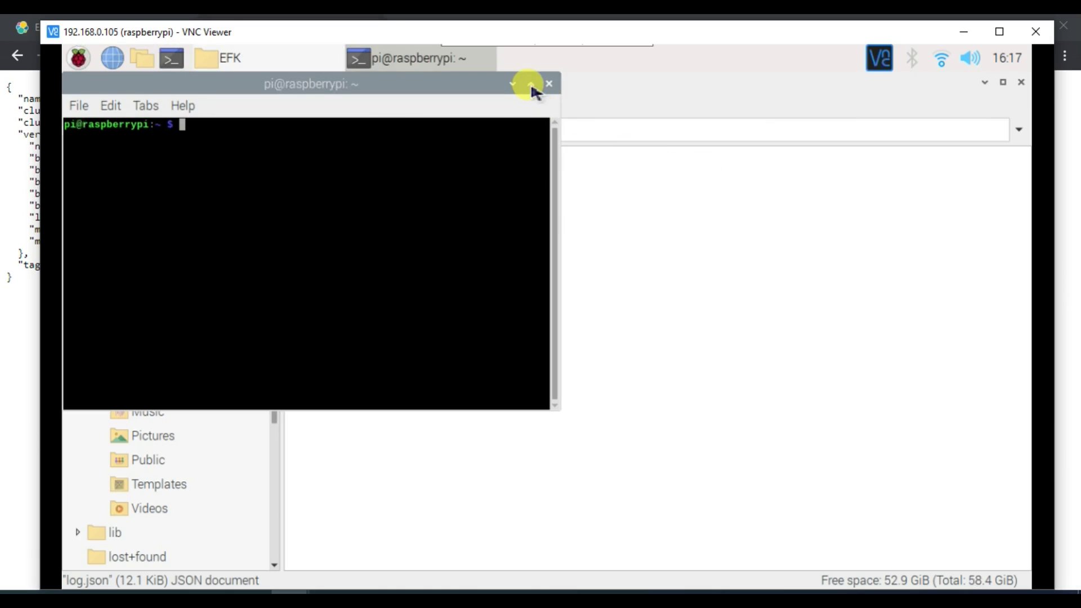
{"action": "left_click", "coordinate": [531, 85]}
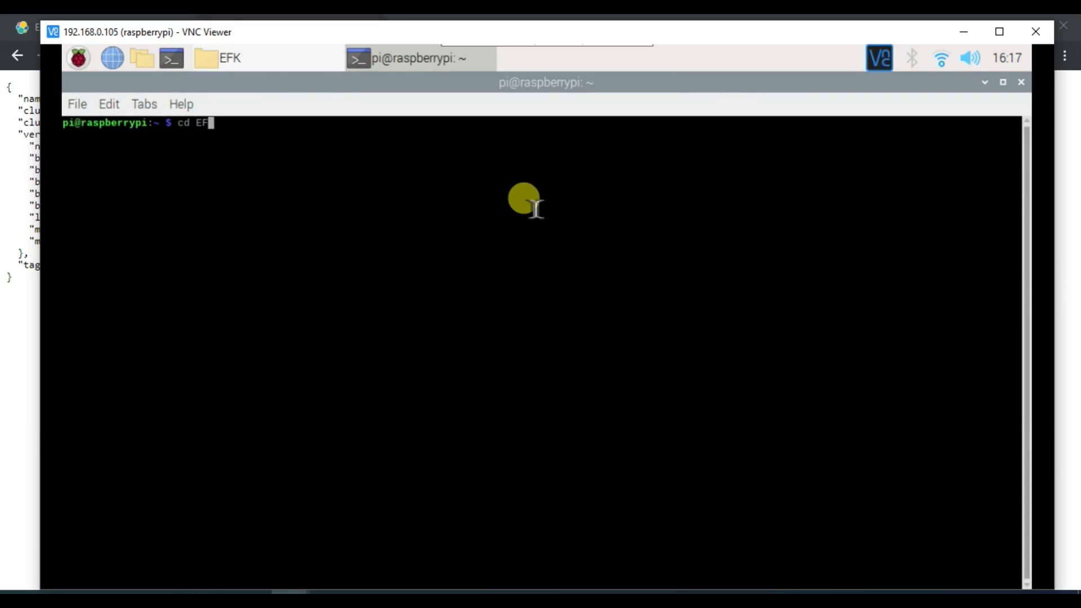
{"action": "type", "text": "cd EFK/"}
{"action": "key", "text": "Return"}
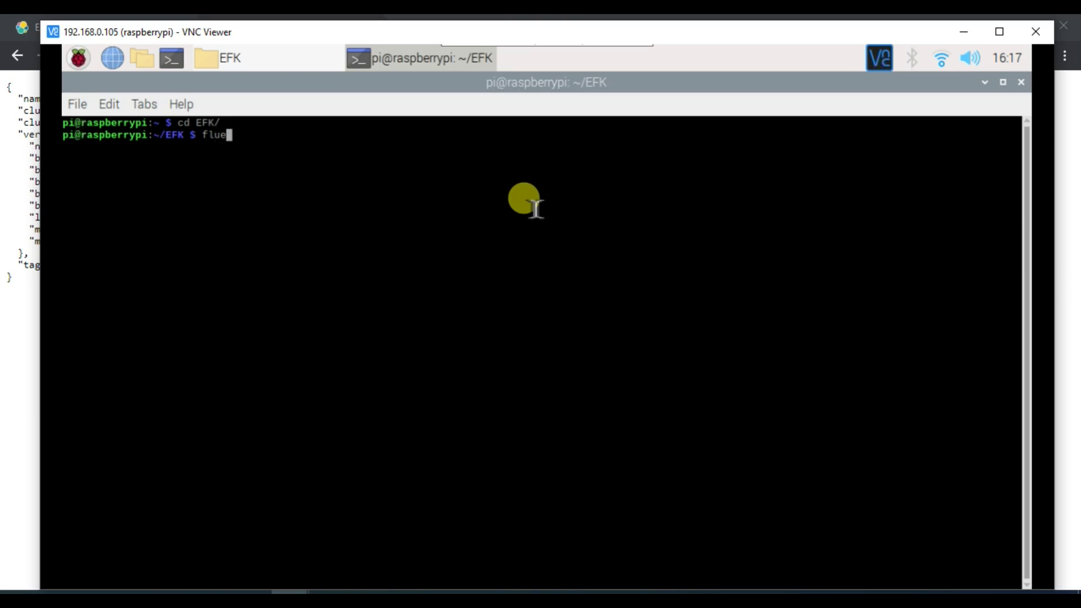
{"action": "type", "text": "fluent"}
{"action": "key", "text": "Tab"}
{"action": "key", "text": "Tab"}
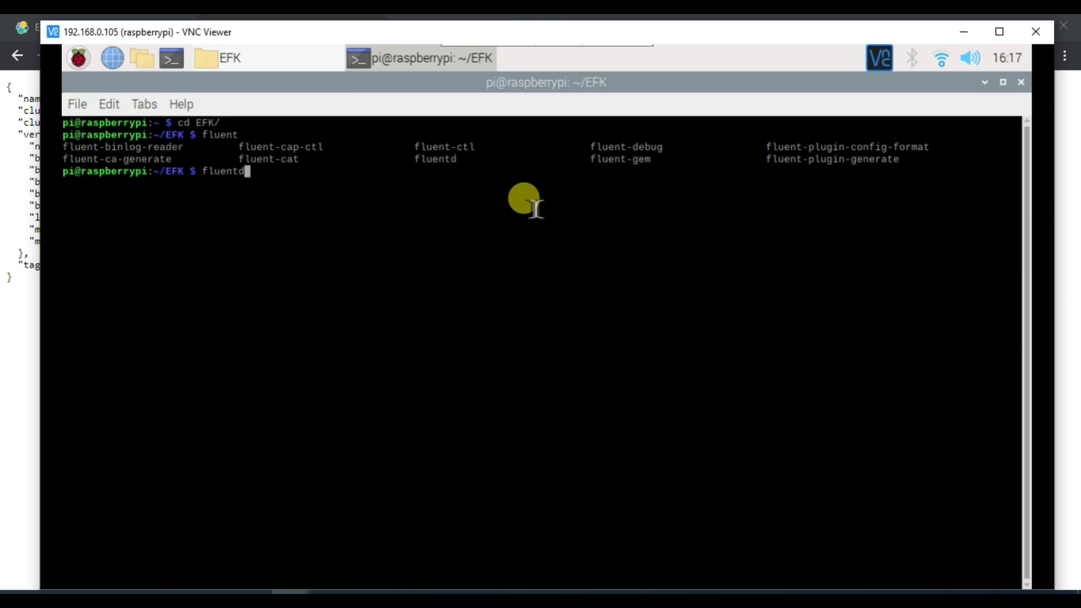
{"action": "type", "text": "d -c fluentd.conf"}
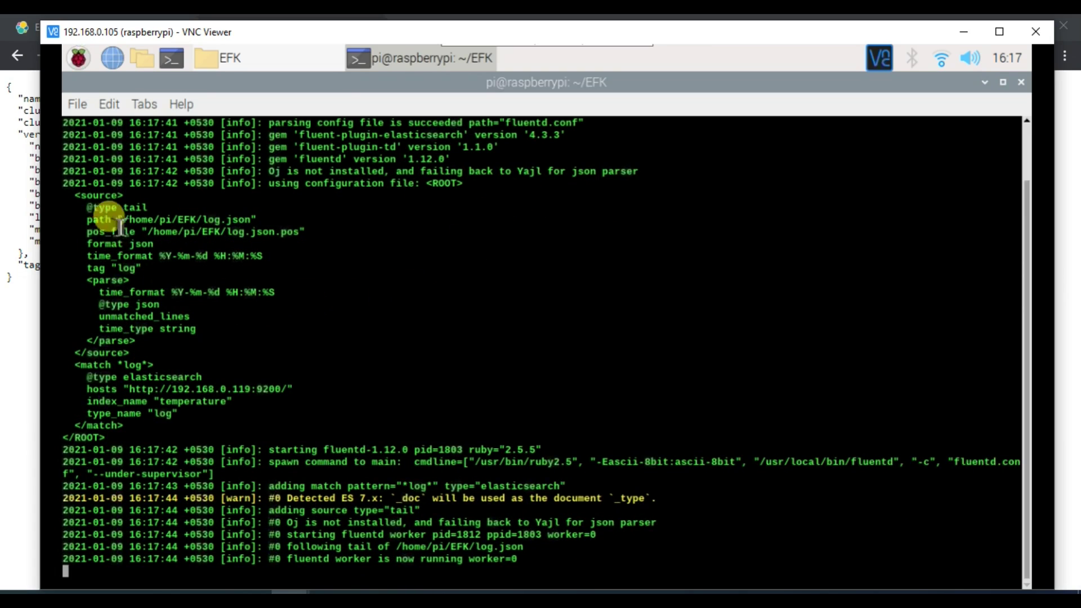
Highlight the loaded source config, the log.json tailing and running-worker lines in Fluentd's output
{"action": "left_click_drag", "start_coordinate": [73, 195], "coordinate": [142, 429]}
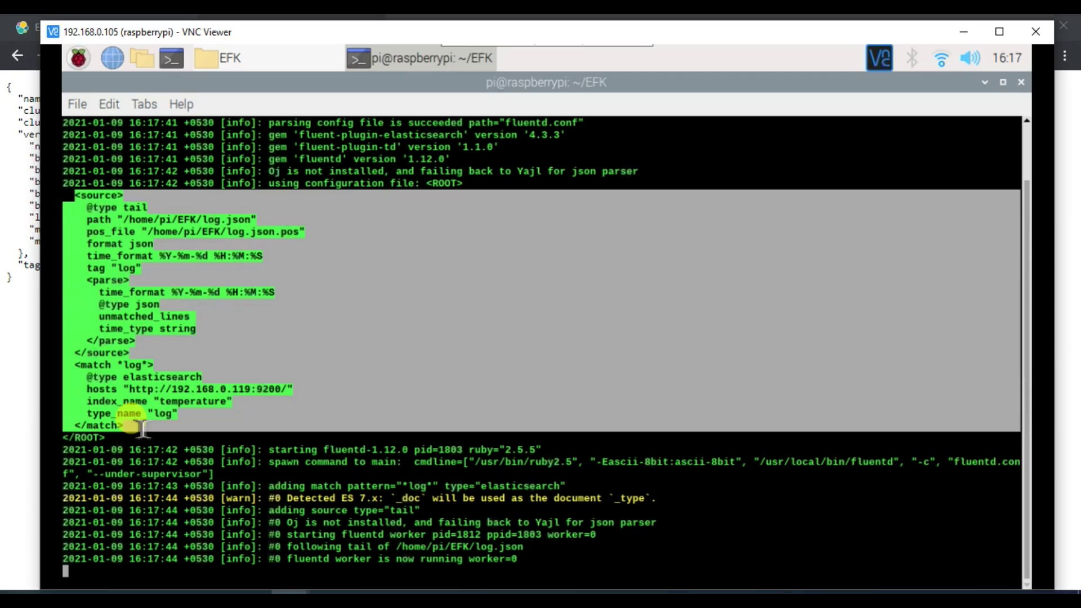
{"action": "left_click", "coordinate": [142, 429]}
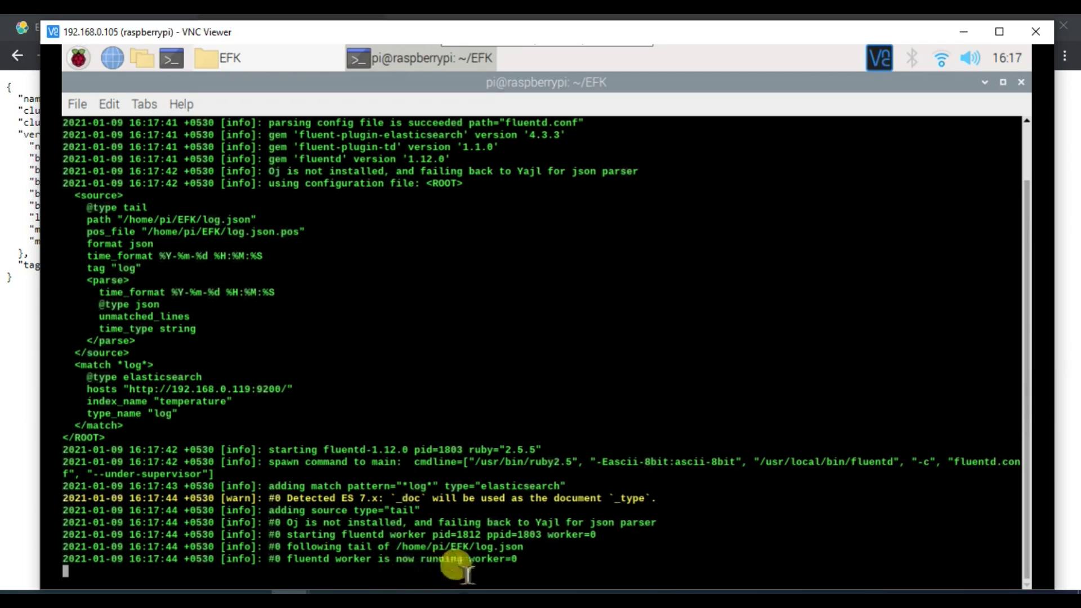
{"action": "left_click_drag", "start_coordinate": [526, 550], "coordinate": [287, 553]}
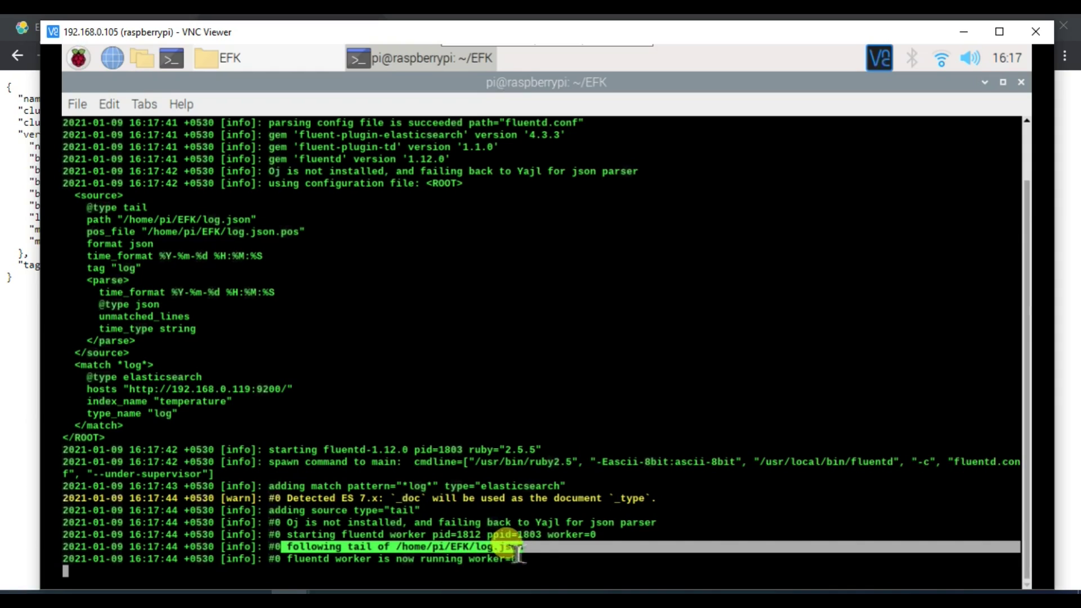
{"action": "left_click_drag", "start_coordinate": [515, 558], "coordinate": [327, 565]}
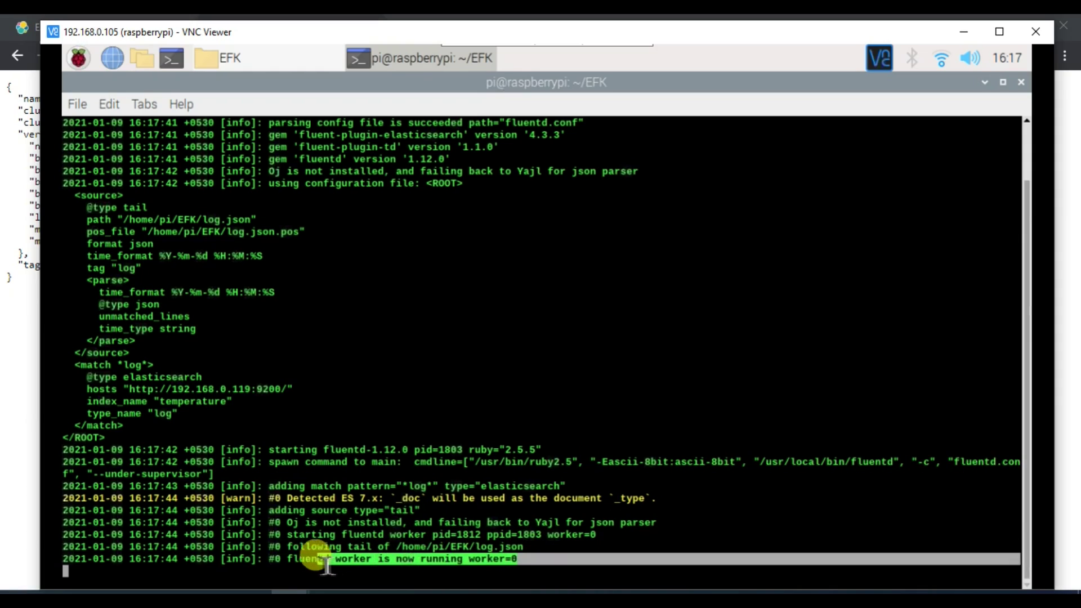
{"action": "left_click", "coordinate": [304, 554]}
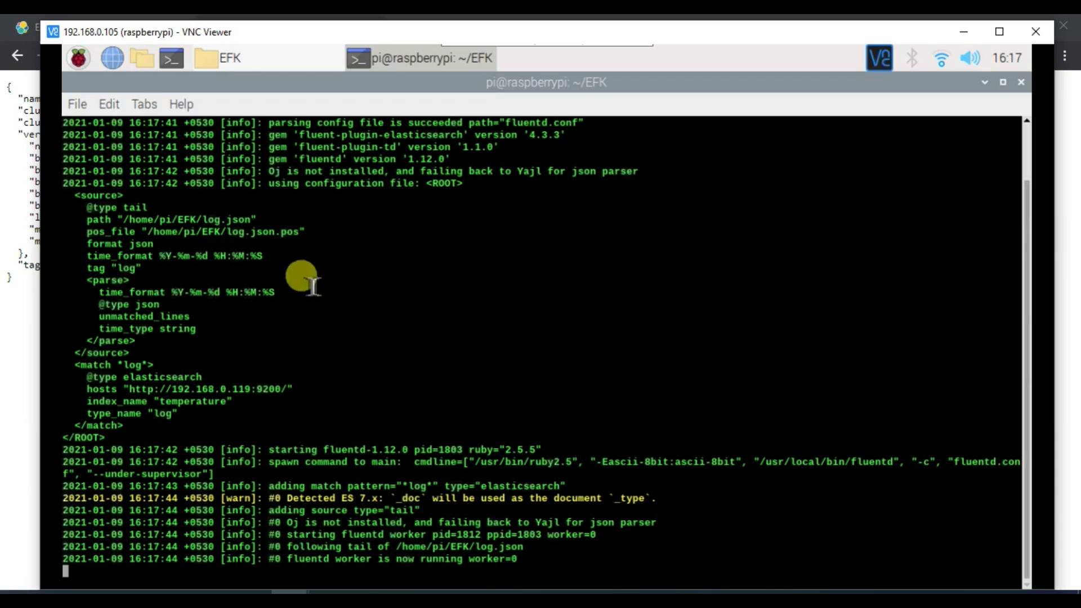
{"action": "left_click", "coordinate": [171, 58]}
Run python3 app.py from the EFK folder in the terminal
{"action": "type", "text": "cd EFK/"}
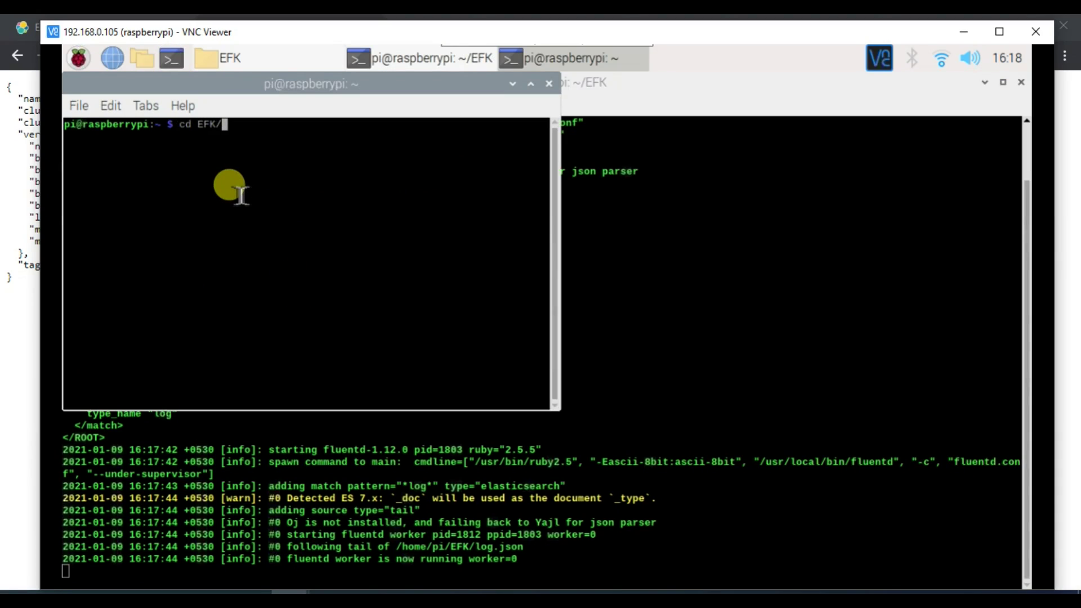
{"action": "key", "text": "Return"}
{"action": "type", "text": "pytho"}
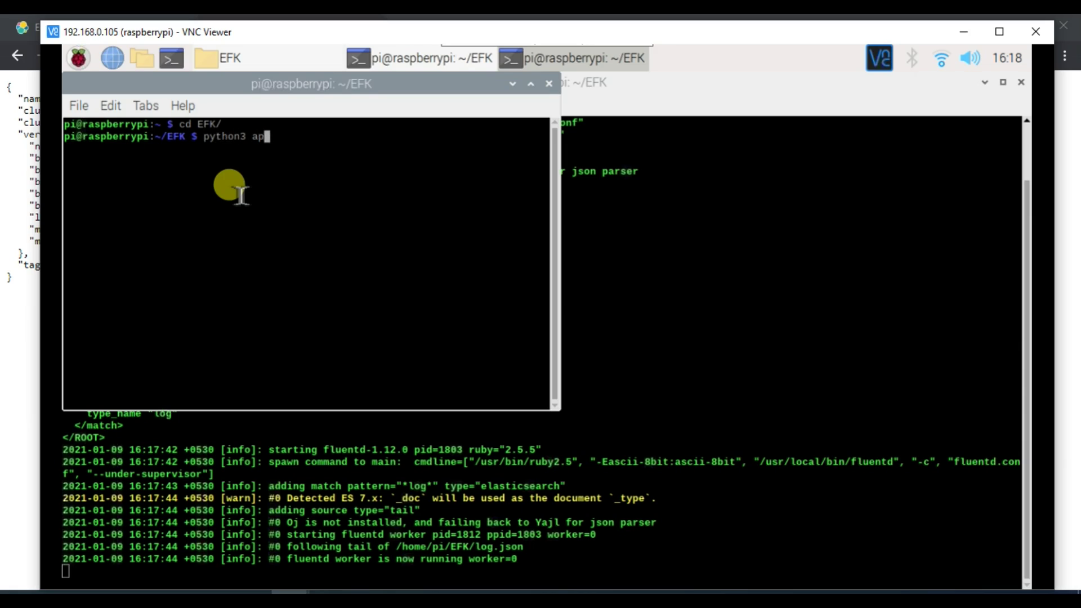
{"action": "type", "text": "n3 ap"}
{"action": "key", "text": "Tab"}
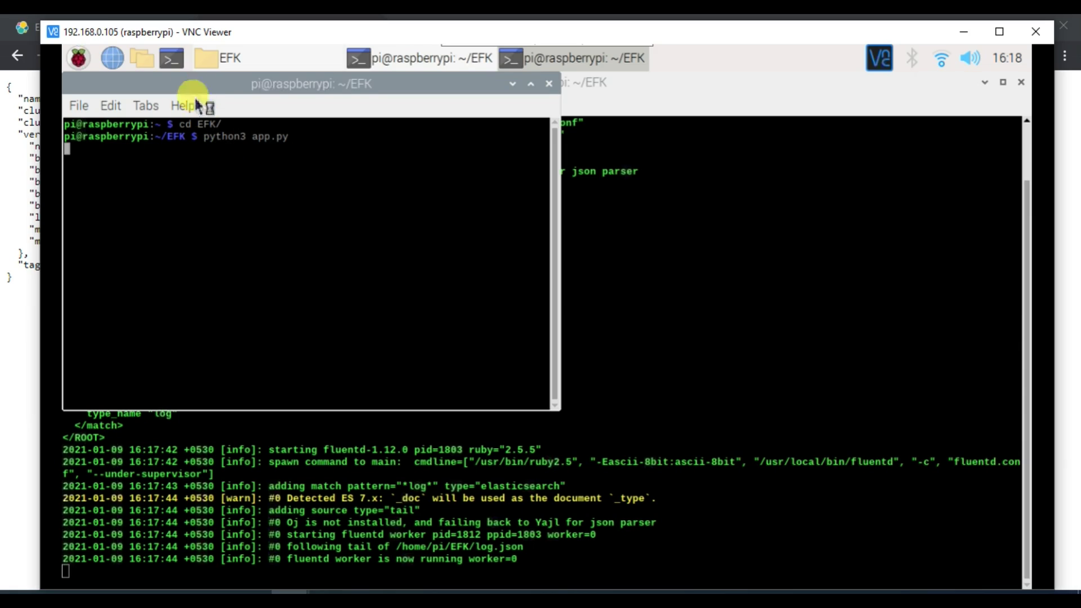
Open and resize a second terminal, then run 'tail -f log.json' inside EFK/
{"action": "left_click", "coordinate": [174, 59]}
{"action": "left_click_drag", "start_coordinate": [664, 262], "coordinate": [606, 145]}
{"action": "left_click_drag", "start_coordinate": [493, 229], "coordinate": [361, 236]}
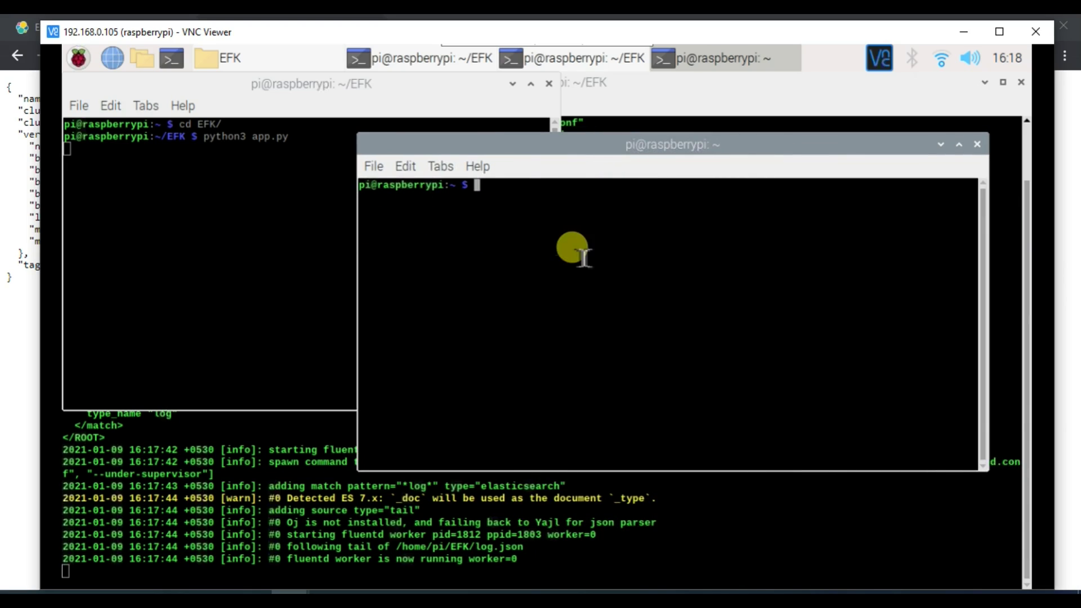
{"action": "type", "text": "cd EFK/"}
{"action": "key", "text": "Return"}
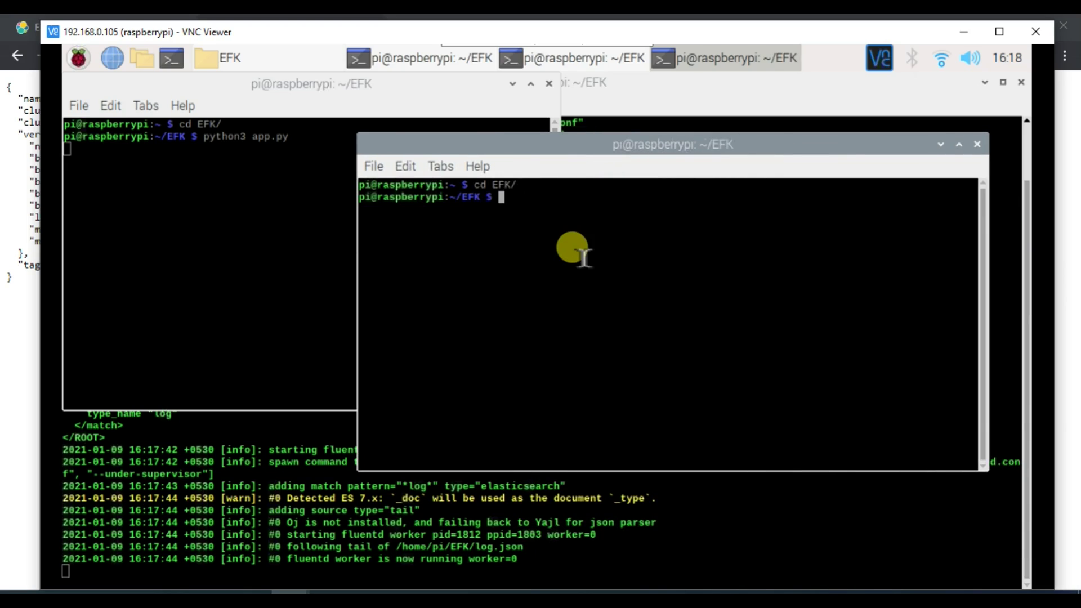
{"action": "type", "text": "tail -f log.json"}
{"action": "key", "text": "Return"}
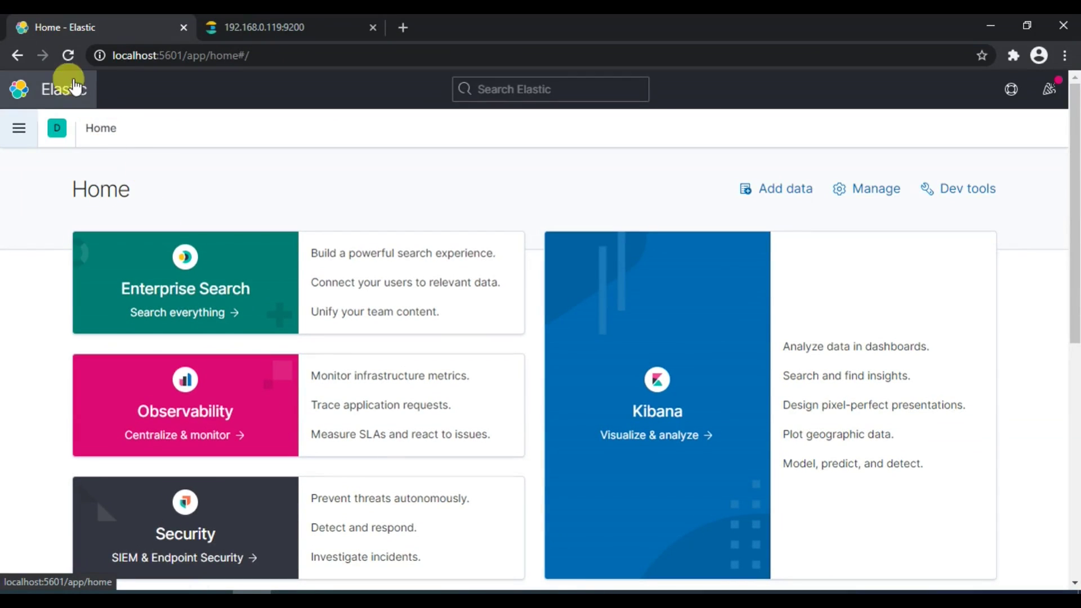
Reload Kibana and go to Stack Management > Index Patterns, dismissing the data security notice
{"action": "left_click", "coordinate": [69, 57]}
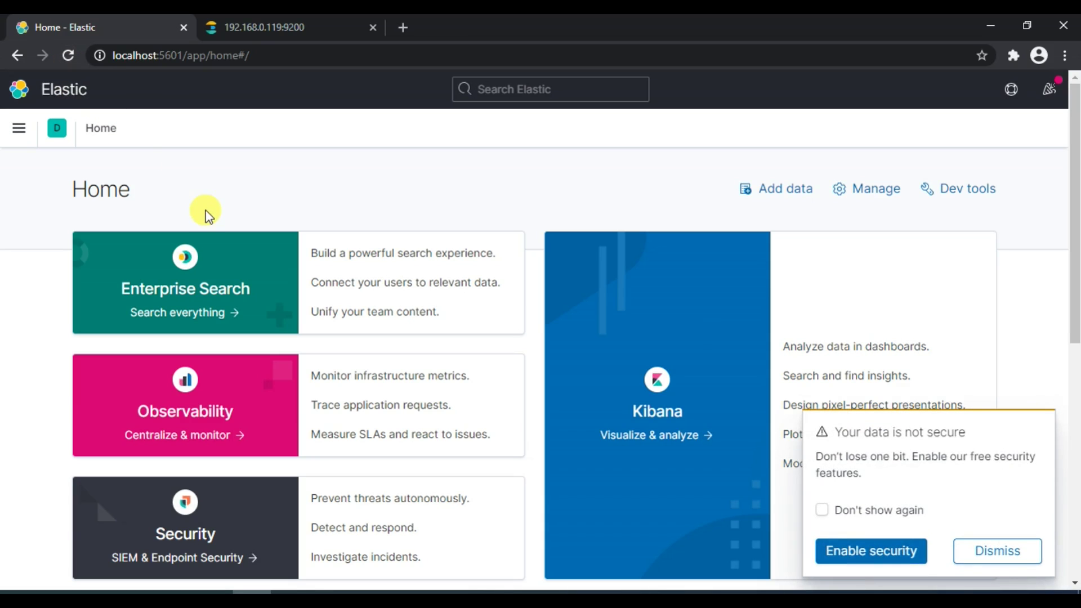
{"action": "left_click", "coordinate": [19, 128]}
{"action": "scroll", "coordinate": [79, 405], "scroll_direction": "down", "scroll_amount": 10}
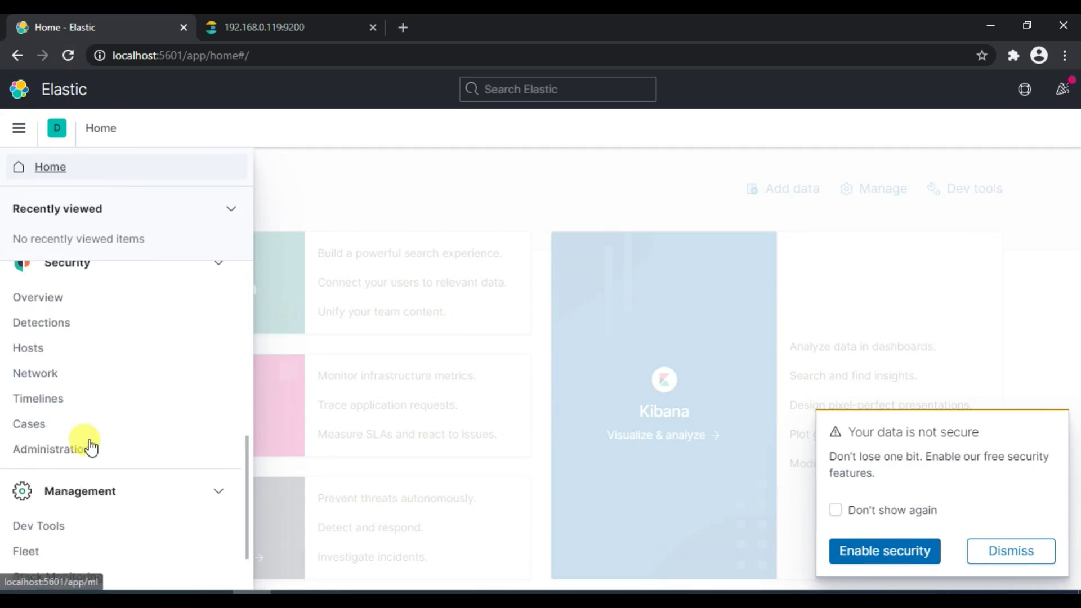
{"action": "scroll", "coordinate": [88, 446], "scroll_direction": "down", "scroll_amount": 1}
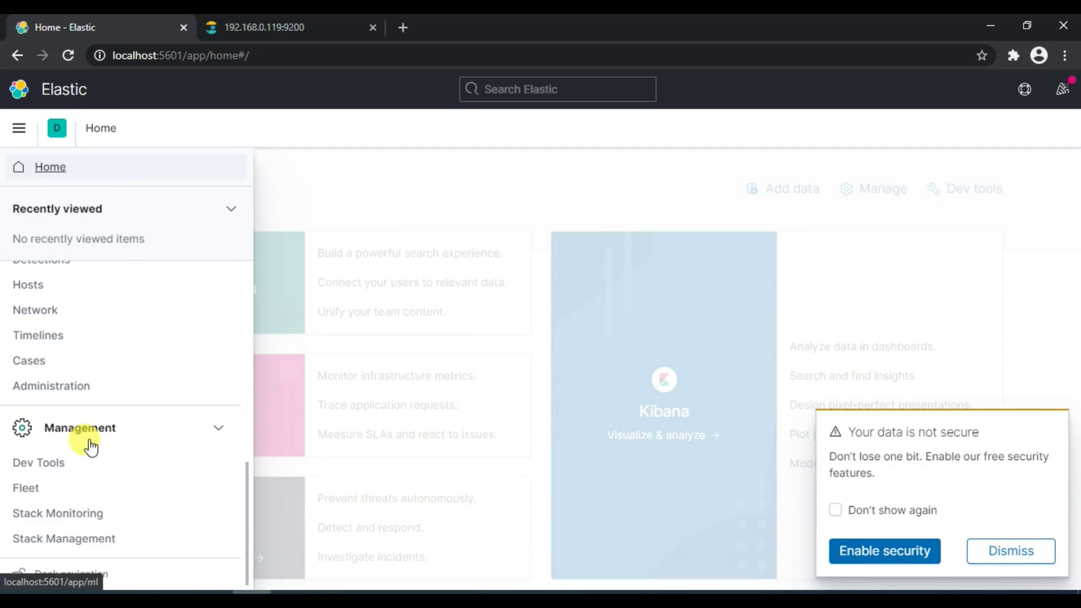
{"action": "left_click", "coordinate": [76, 540]}
{"action": "left_click", "coordinate": [75, 526]}
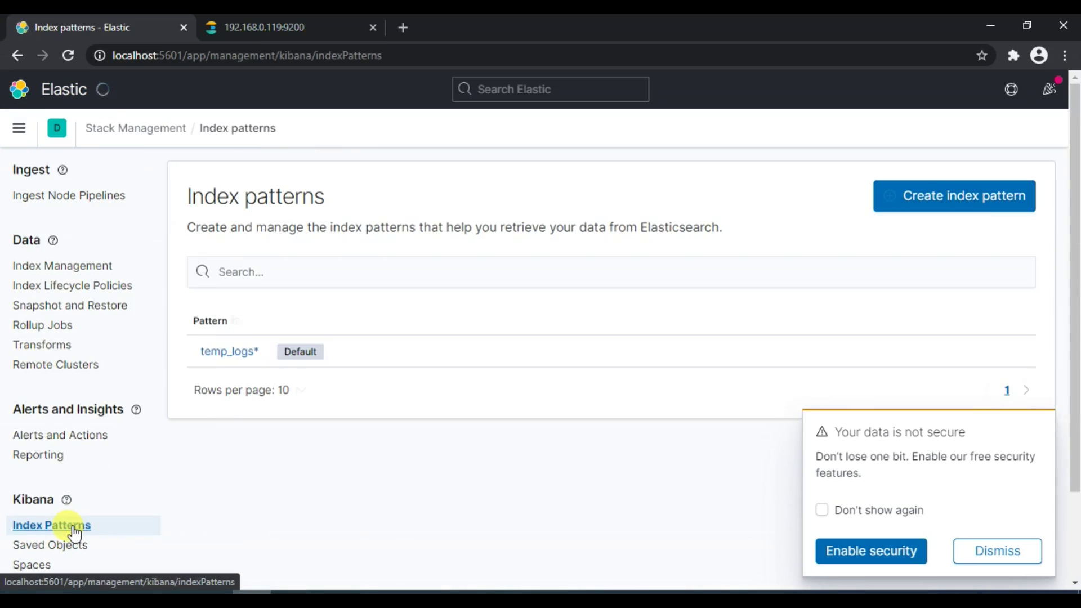
{"action": "left_click", "coordinate": [1004, 559]}
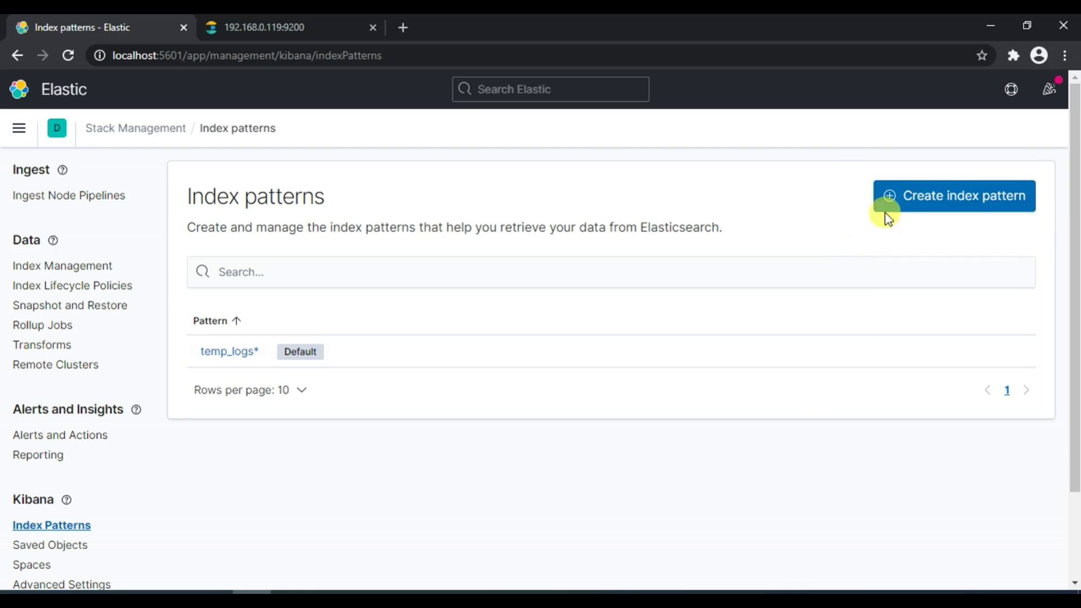
Define the new pattern as temperature* with Created as its time field and create it
{"action": "left_click", "coordinate": [933, 206]}
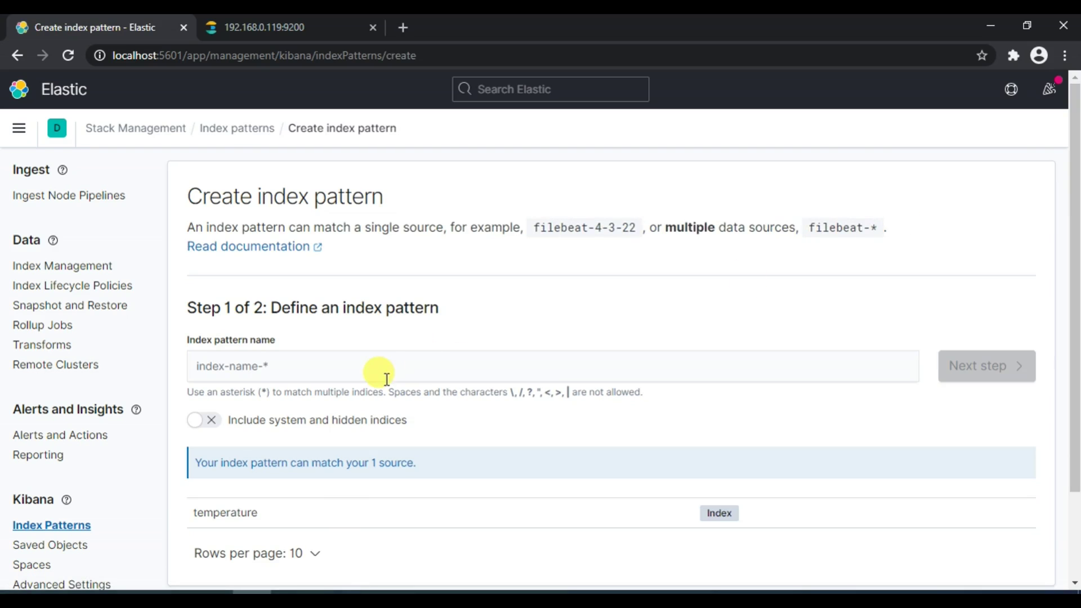
{"action": "left_click", "coordinate": [377, 366]}
{"action": "type", "text": "temper"}
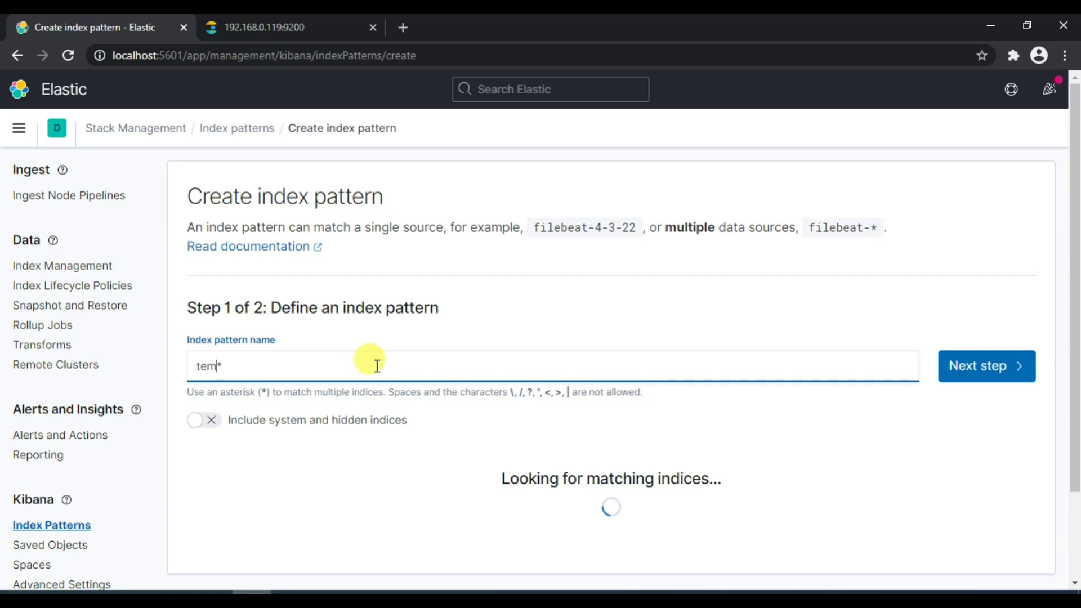
{"action": "type", "text": "ature"}
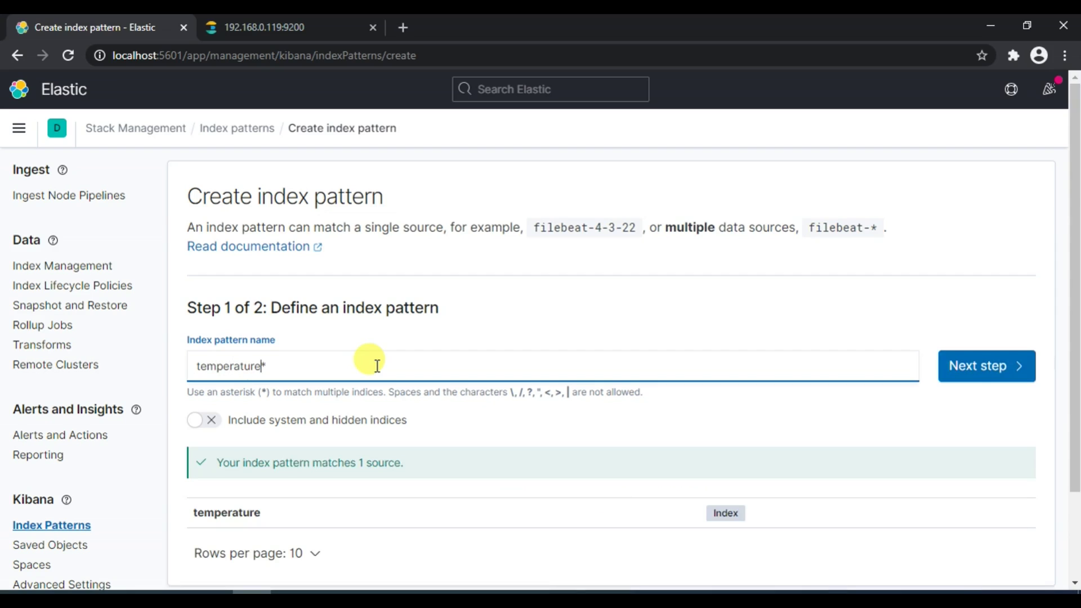
{"action": "left_click", "coordinate": [984, 375]}
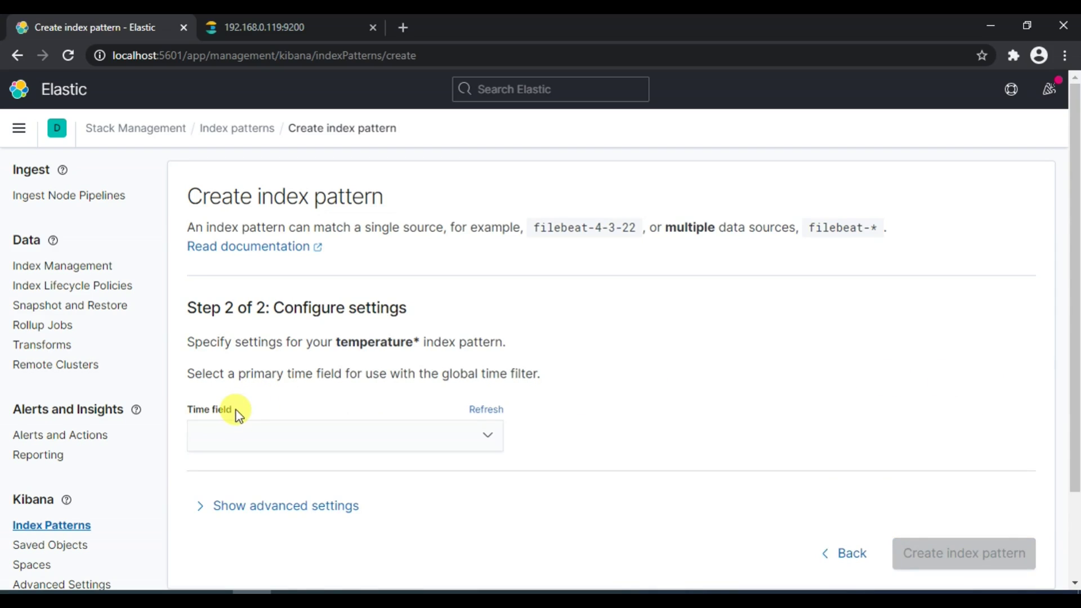
{"action": "left_click", "coordinate": [487, 436]}
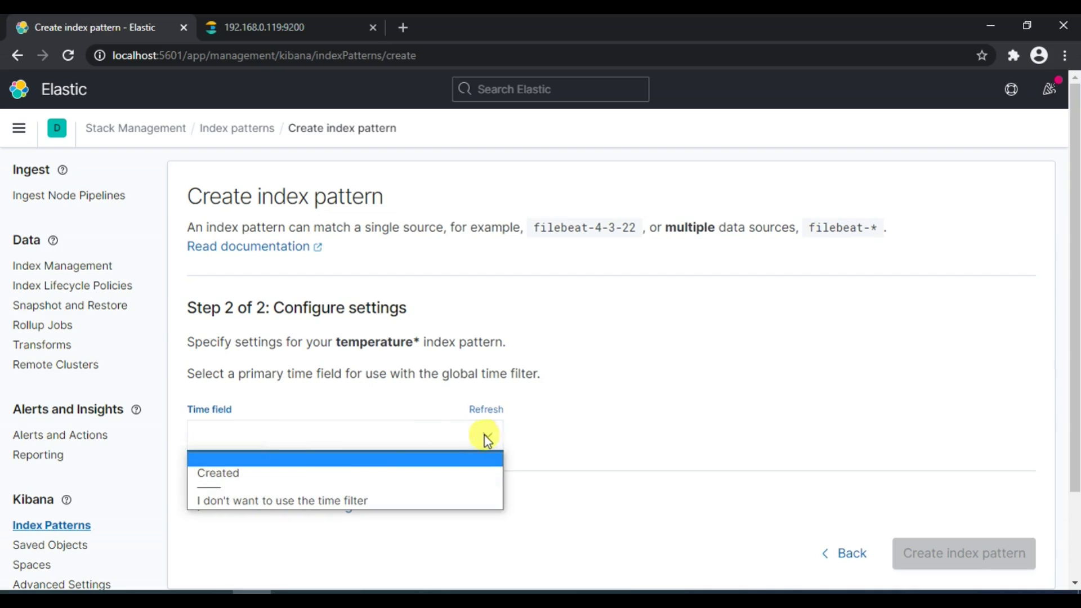
{"action": "left_click", "coordinate": [240, 478]}
{"action": "left_click", "coordinate": [937, 555]}
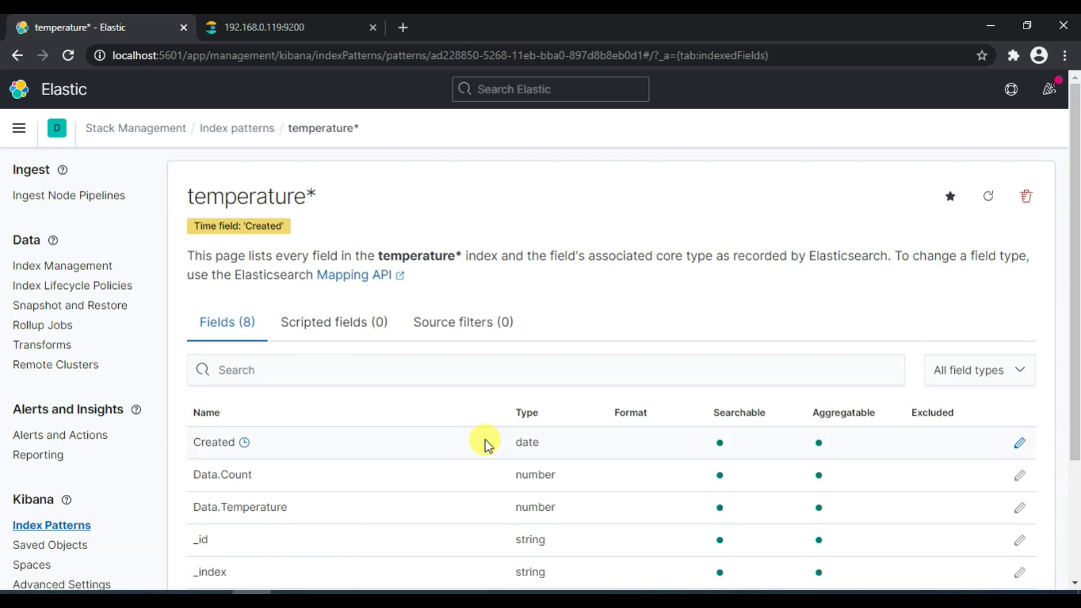
Highlight Created (date), Data.Count and Data.Temperature (number) in the fields table, then open the navigation menu
{"action": "scroll", "coordinate": [485, 271], "scroll_direction": "down", "scroll_amount": 3}
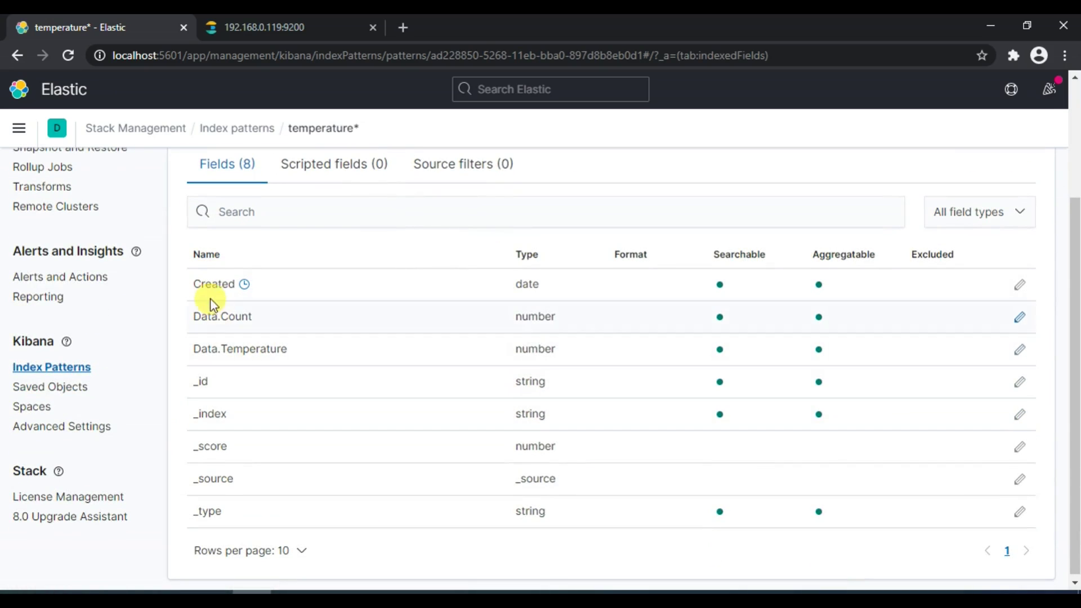
{"action": "left_click_drag", "start_coordinate": [192, 282], "coordinate": [236, 283]}
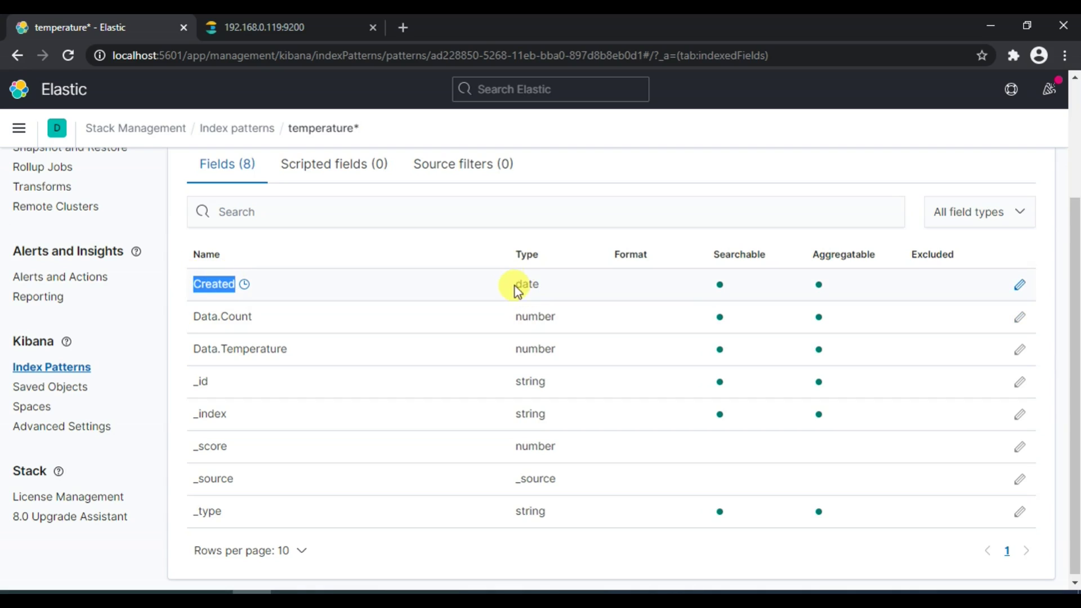
{"action": "left_click_drag", "start_coordinate": [518, 283], "coordinate": [540, 284]}
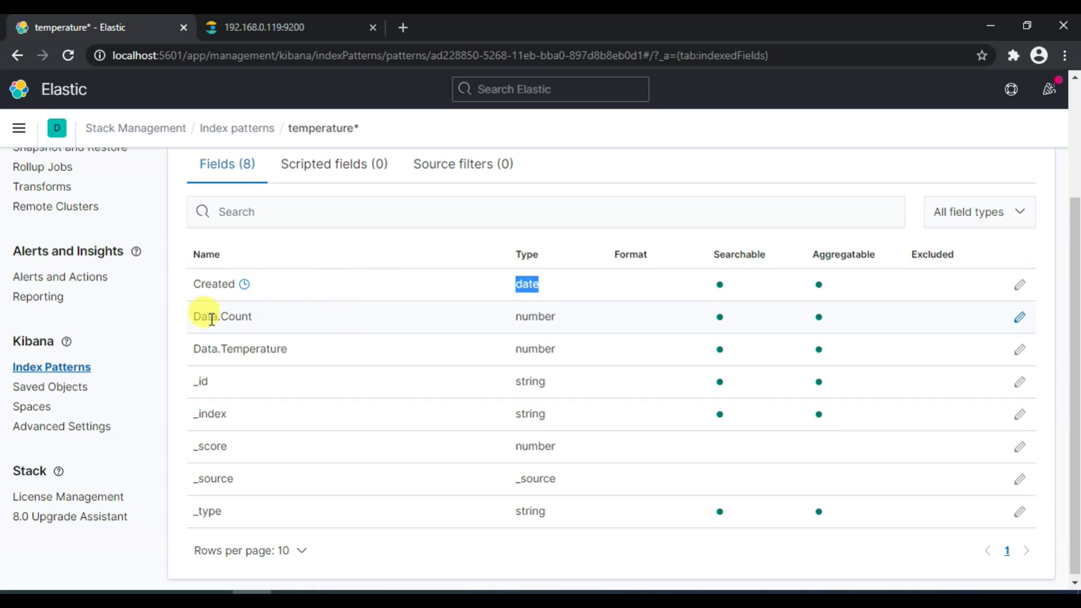
{"action": "left_click_drag", "start_coordinate": [208, 316], "coordinate": [499, 331]}
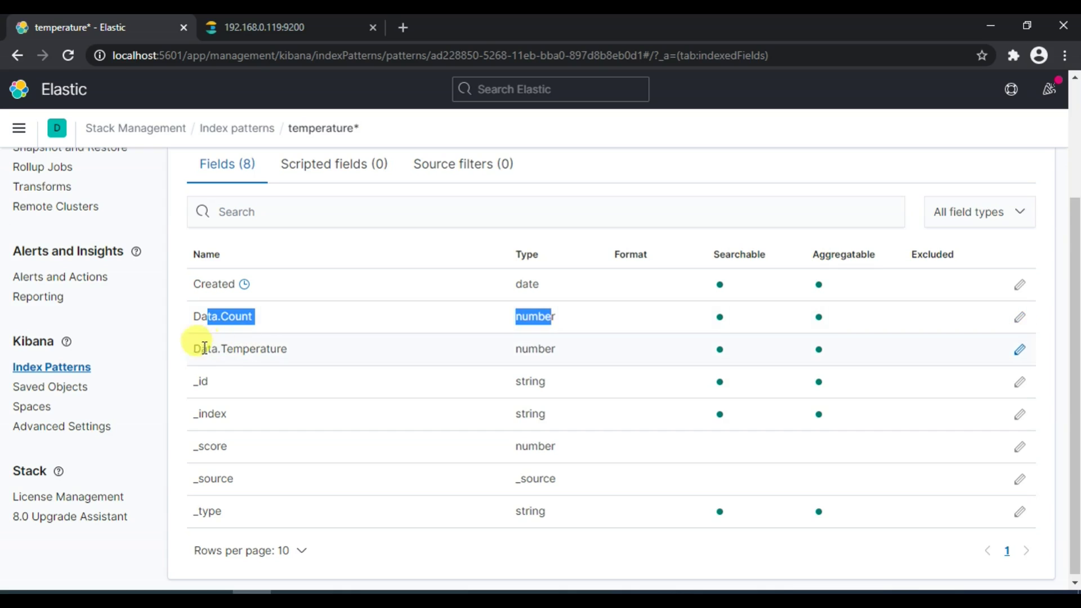
{"action": "left_click_drag", "start_coordinate": [193, 348], "coordinate": [533, 346]}
{"action": "left_click", "coordinate": [563, 350]}
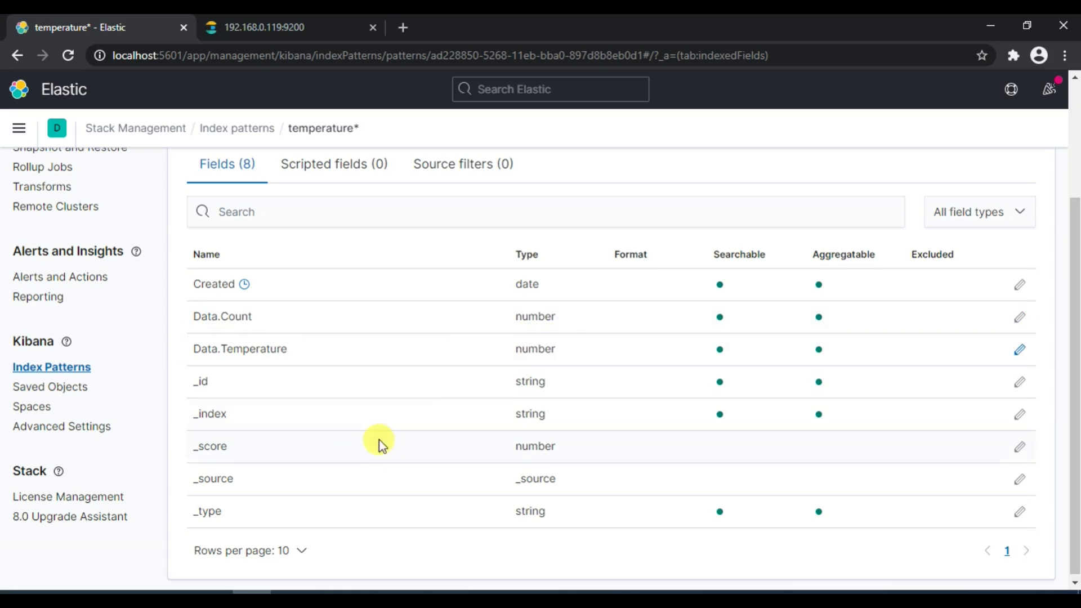
{"action": "scroll", "coordinate": [346, 461], "scroll_direction": "up", "scroll_amount": 3}
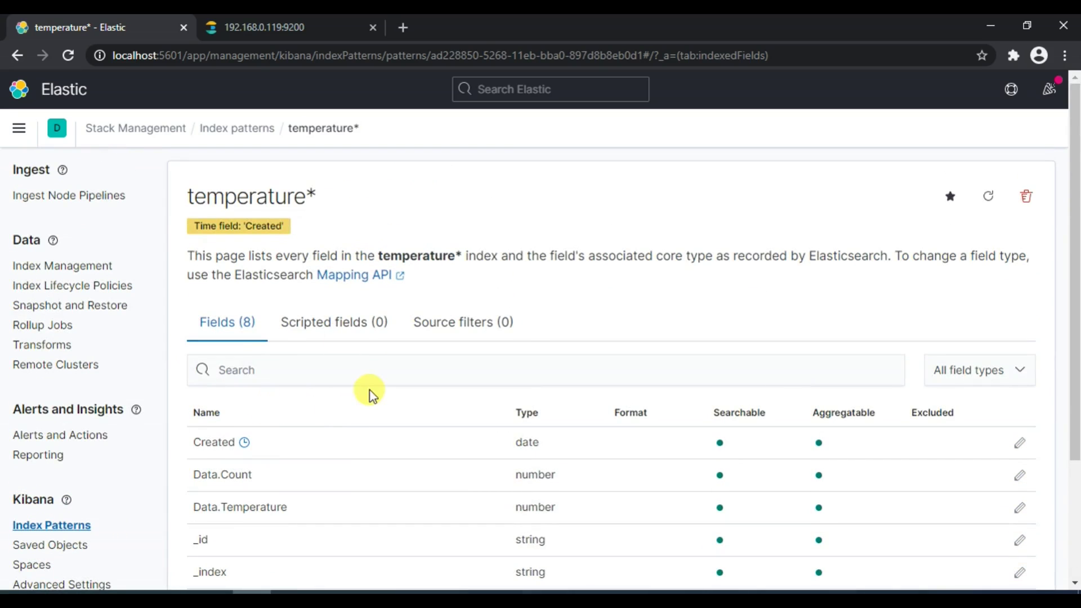
{"action": "left_click", "coordinate": [18, 129]}
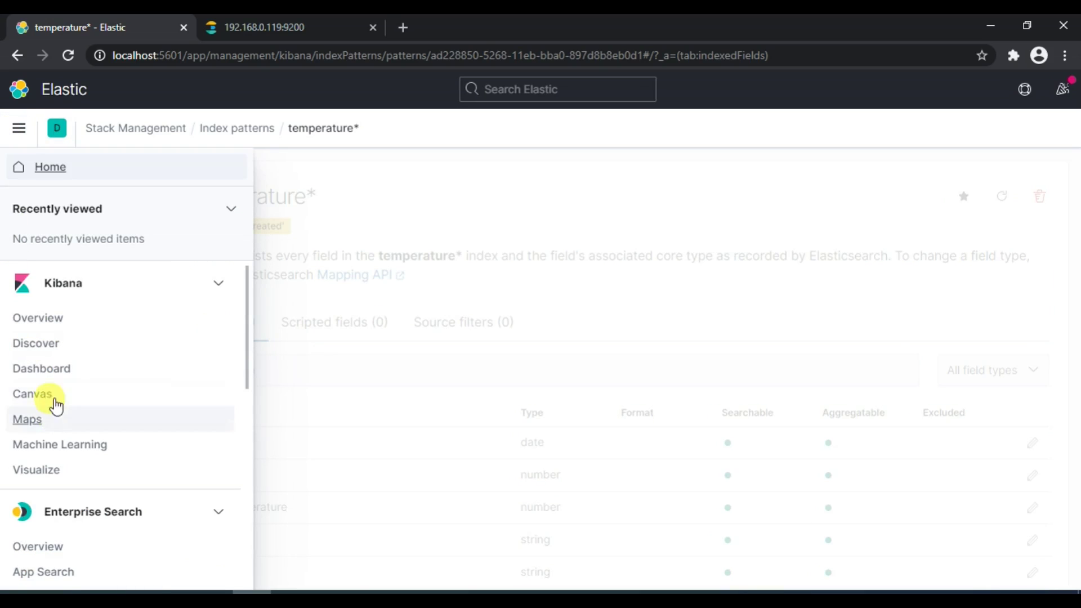
Open Discover, switch to the temperature* index pattern and scroll through its 64 hits
{"action": "left_click", "coordinate": [40, 343]}
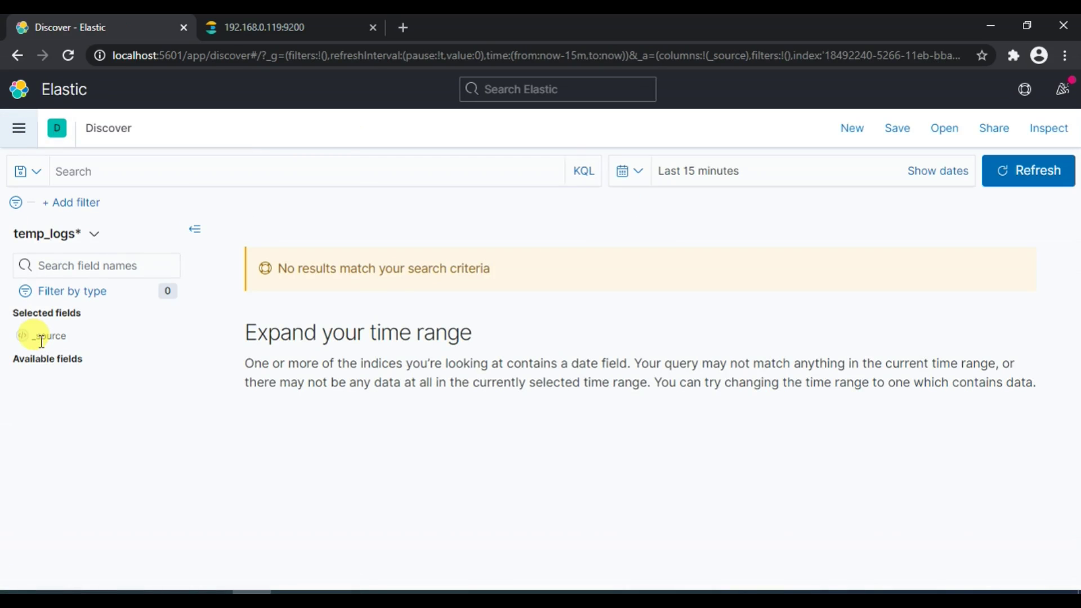
{"action": "left_click", "coordinate": [88, 235]}
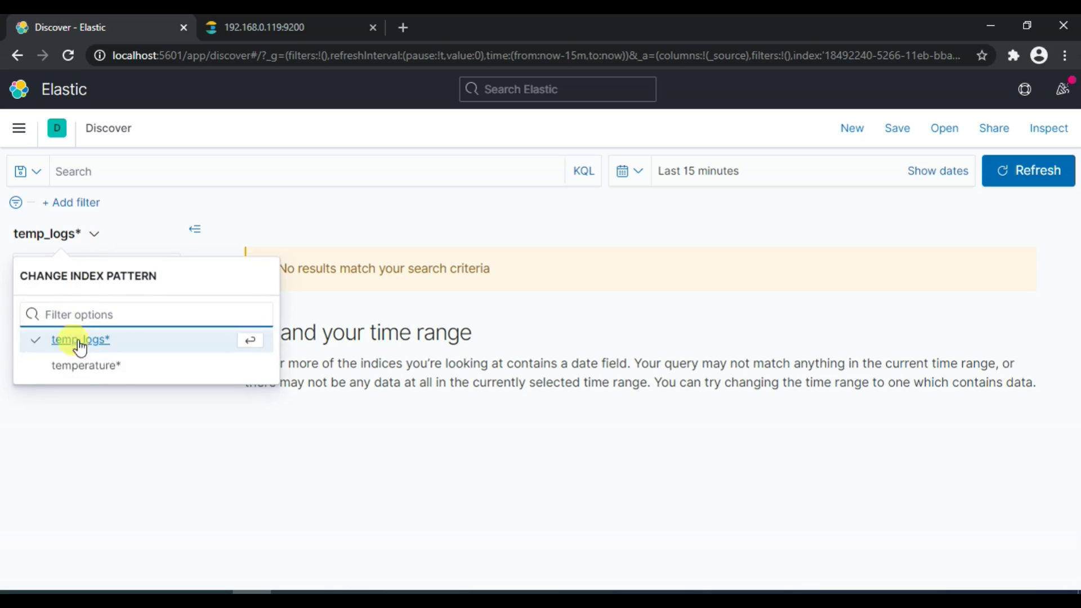
{"action": "left_click", "coordinate": [85, 366]}
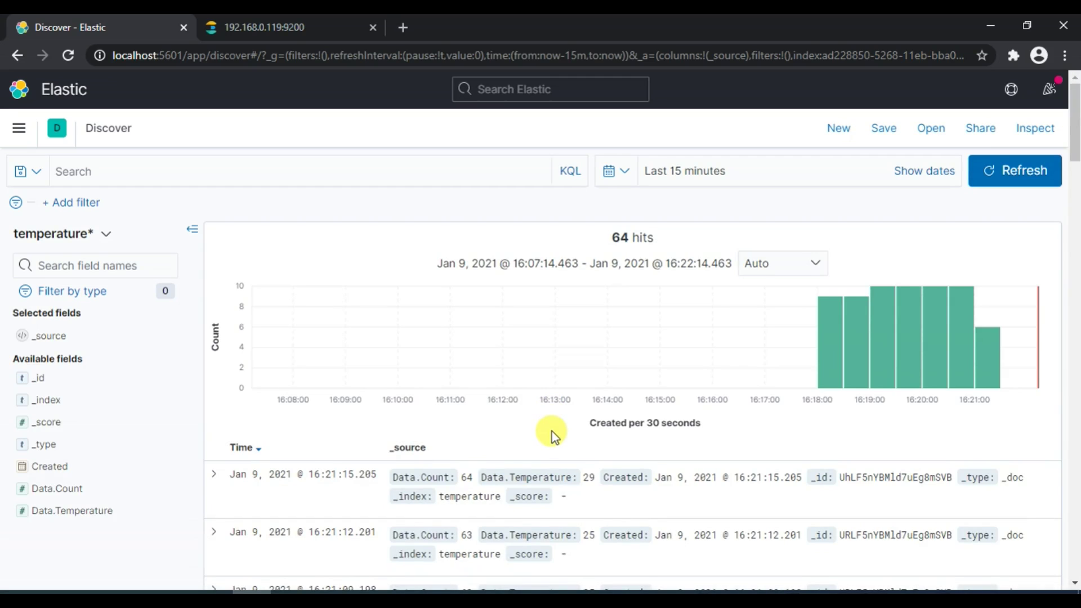
{"action": "scroll", "coordinate": [551, 431], "scroll_direction": "down", "scroll_amount": 4}
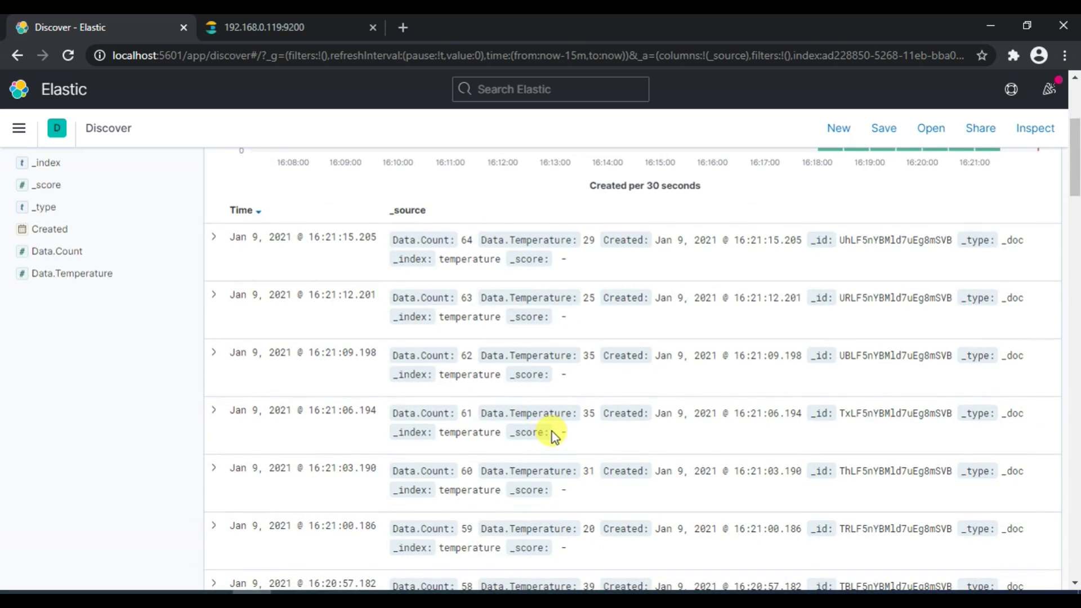
{"action": "scroll", "coordinate": [620, 439], "scroll_direction": "up", "scroll_amount": 4}
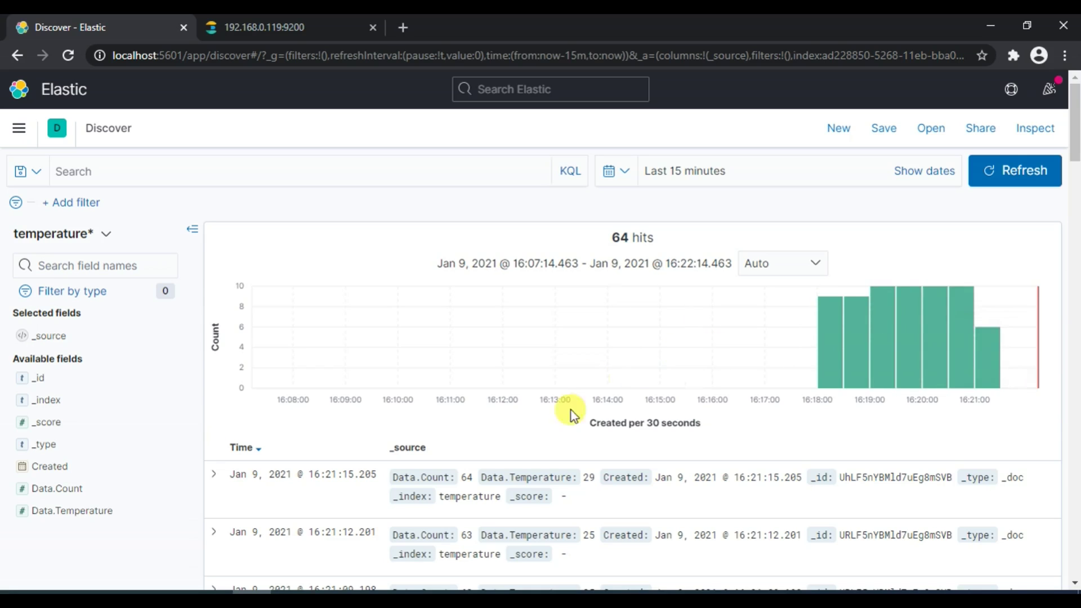
{"action": "scroll", "coordinate": [511, 444], "scroll_direction": "down", "scroll_amount": 5}
{"action": "scroll", "coordinate": [511, 443], "scroll_direction": "up", "scroll_amount": 4}
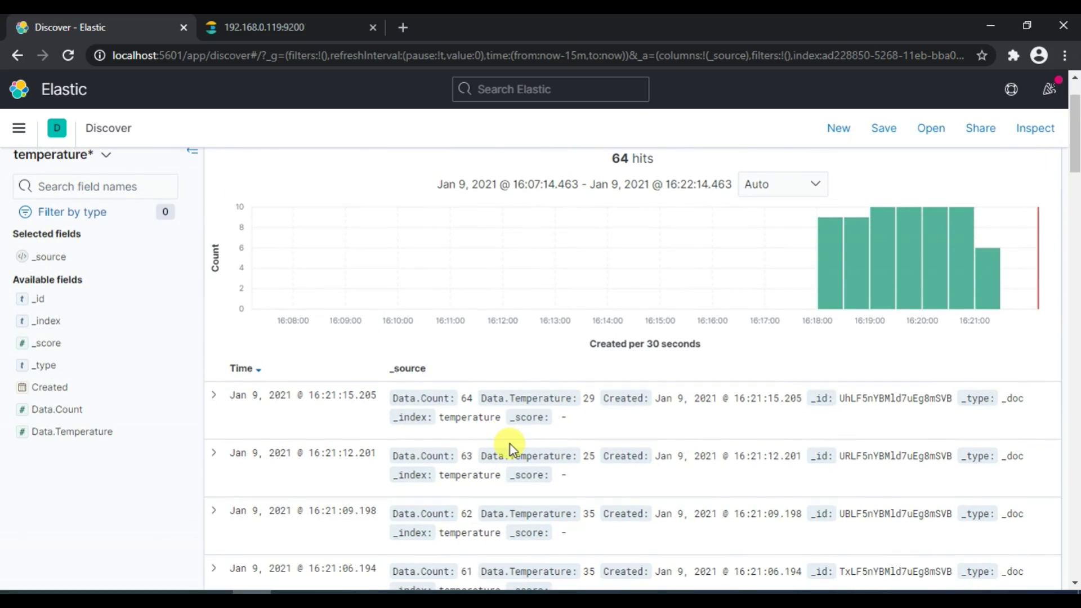